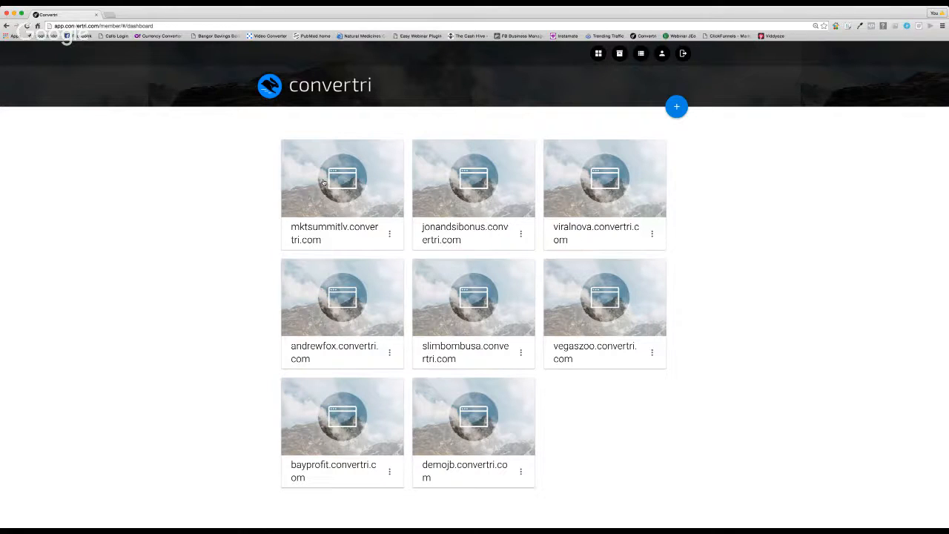
Try to create a new site with the domain jbtester.
left_click(677, 109)
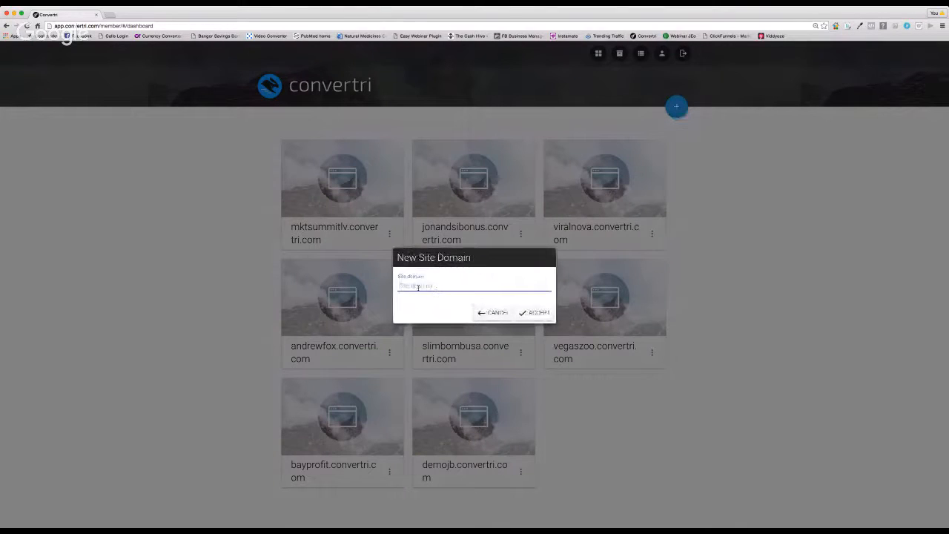
type("jbtester")
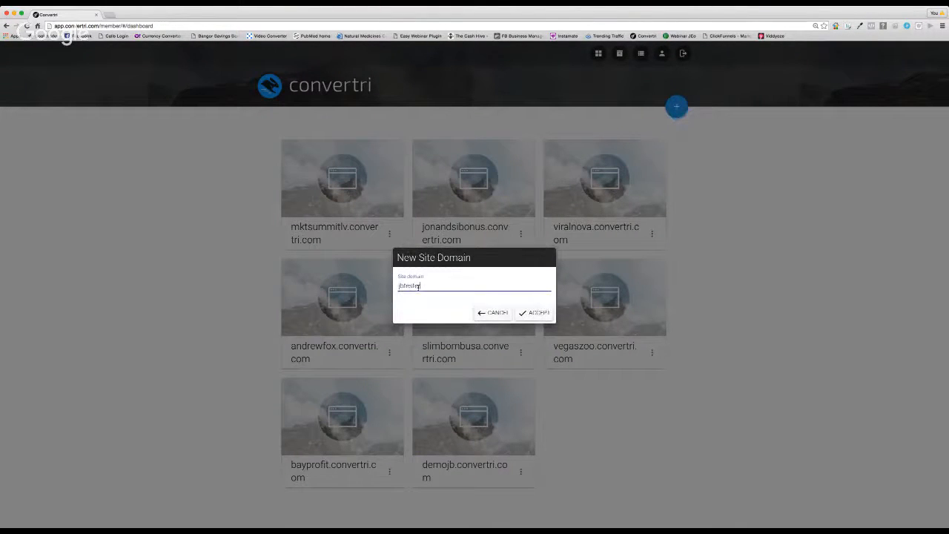
left_click(538, 313)
left_click(513, 299)
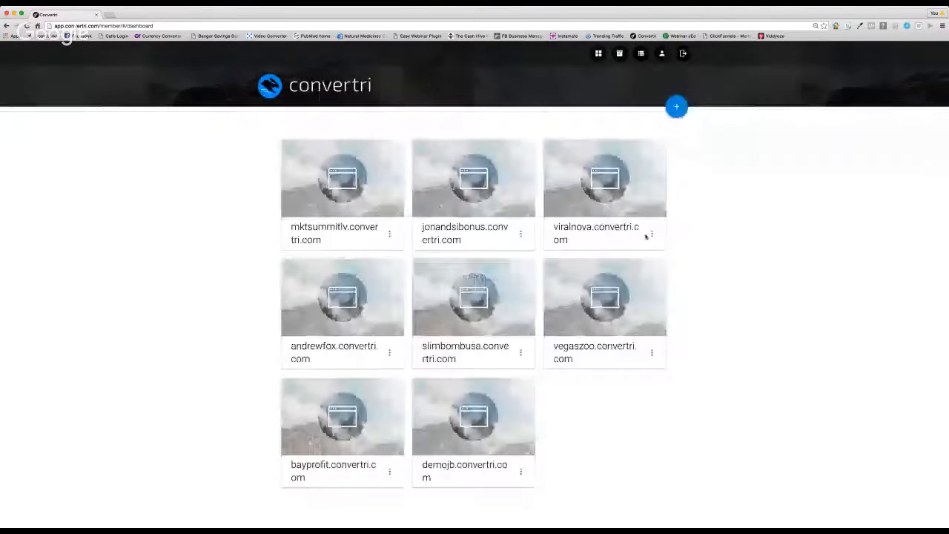
Create a new site with the full domain jbtester.convertri.com.
left_click(677, 107)
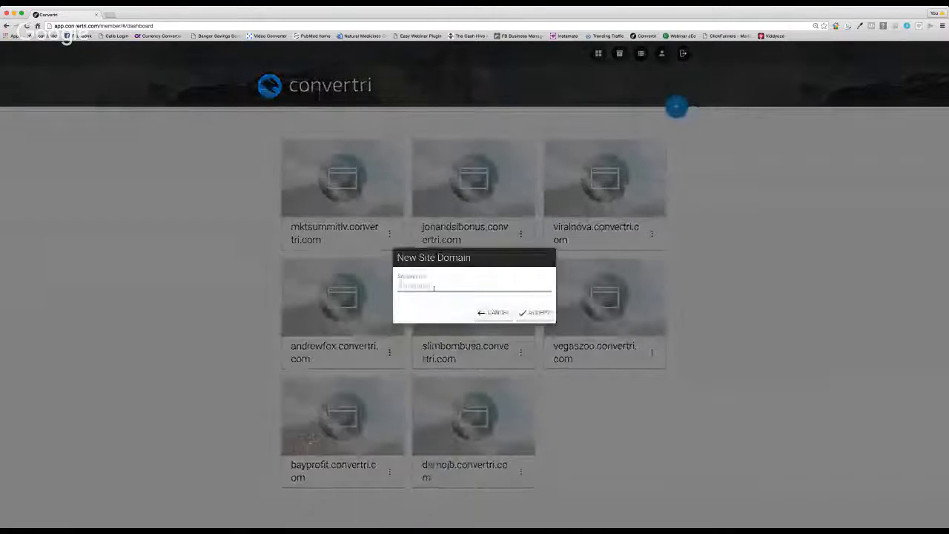
type("jbfester")
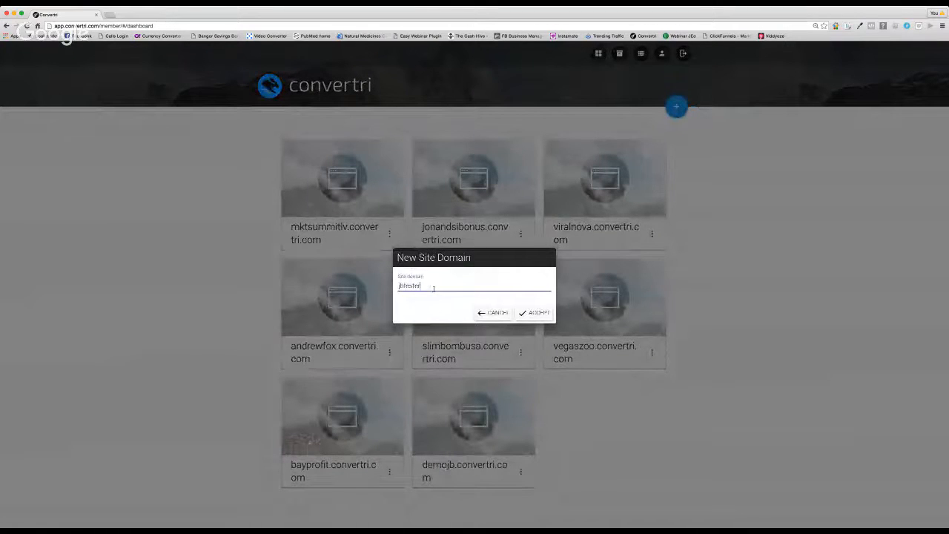
type(".convertri.com")
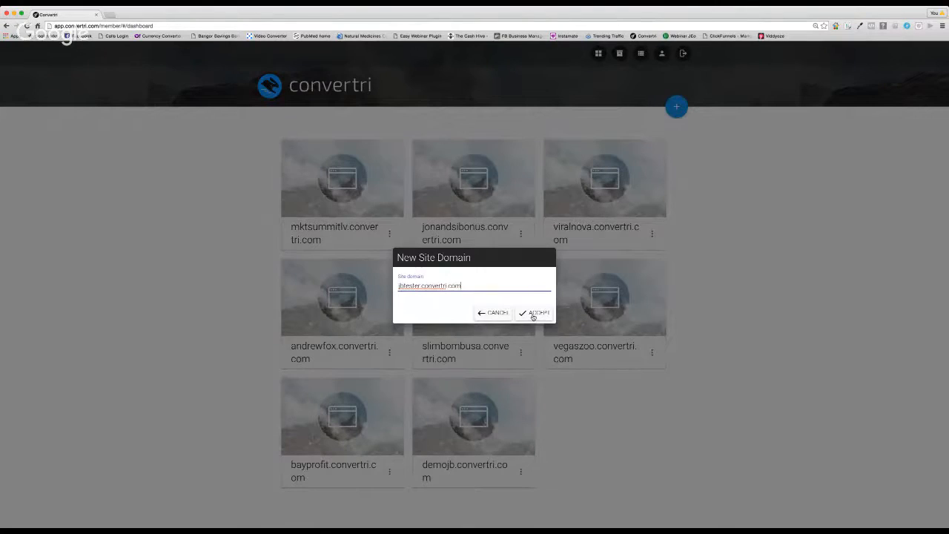
left_click(533, 314)
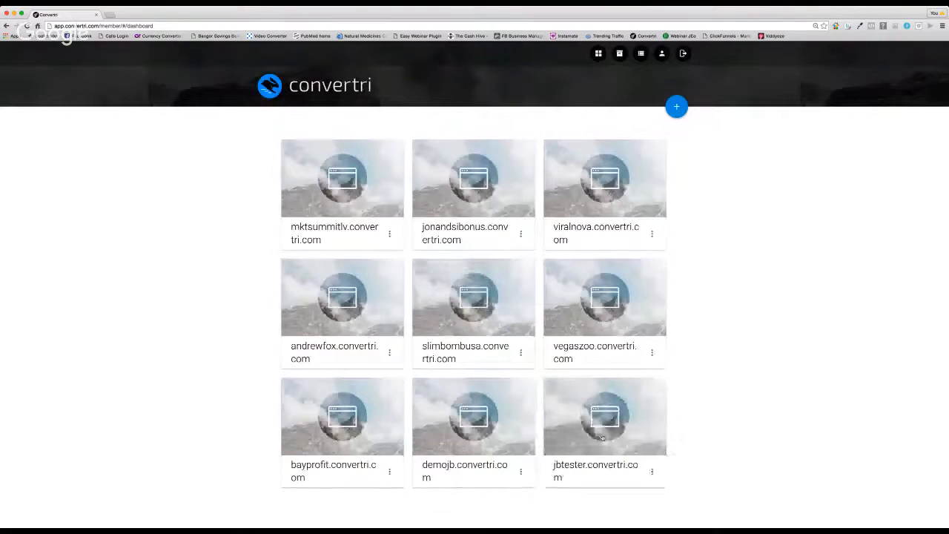
Open the jbtester.convertri.com site and create a funnel named Youtube Test.
left_click(606, 420)
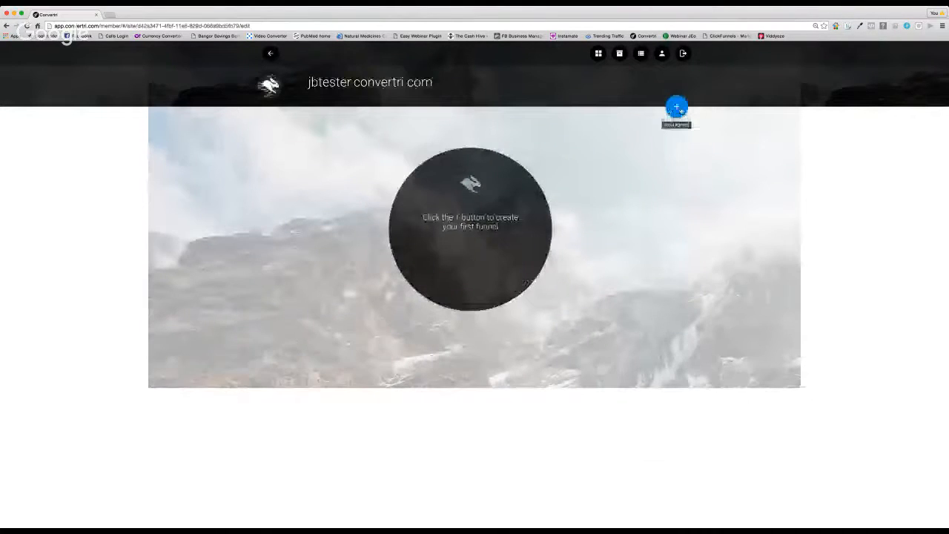
left_click(677, 108)
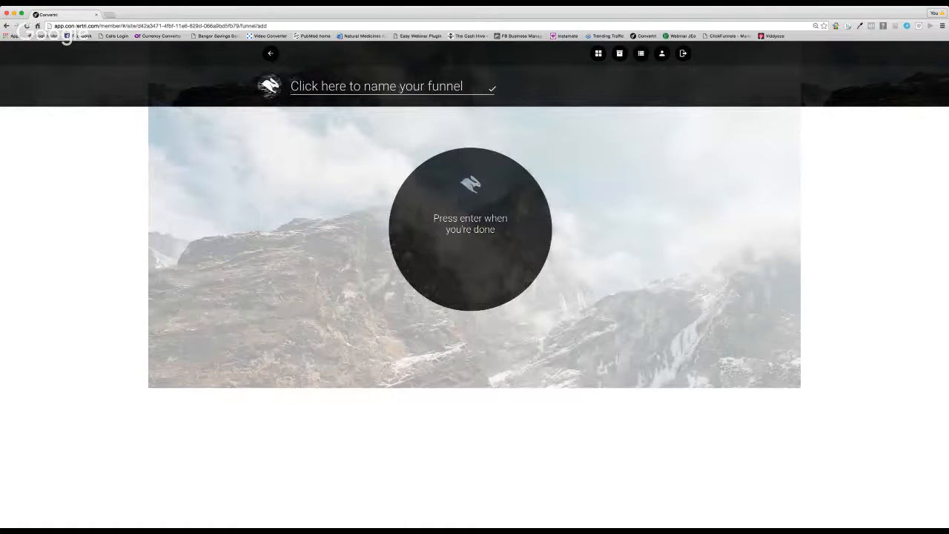
type("Youtube Test")
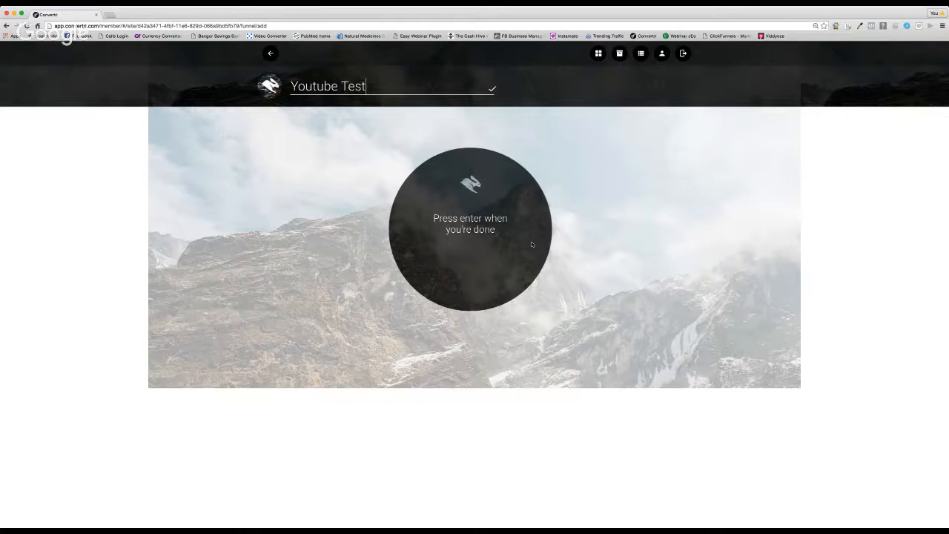
key("Return")
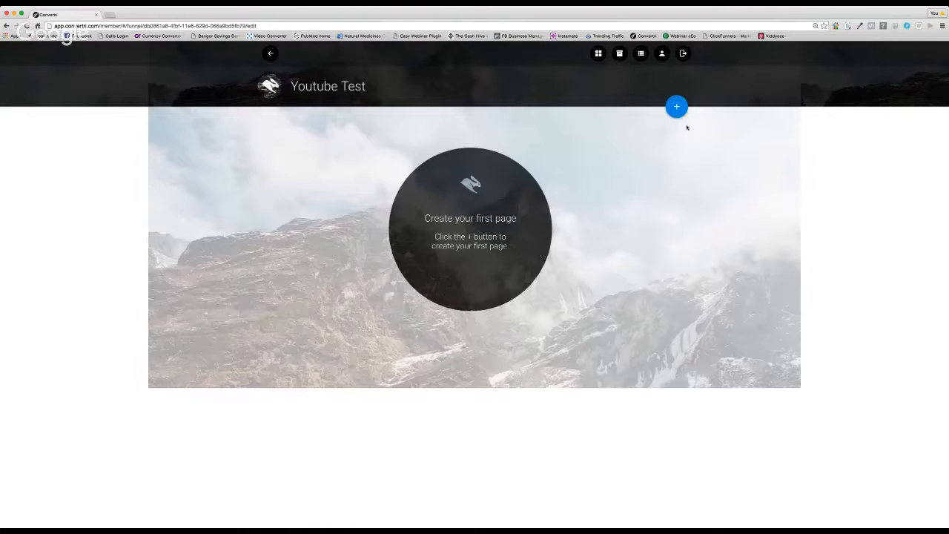
Add a page named test to the funnel using the Blank template.
left_click(676, 107)
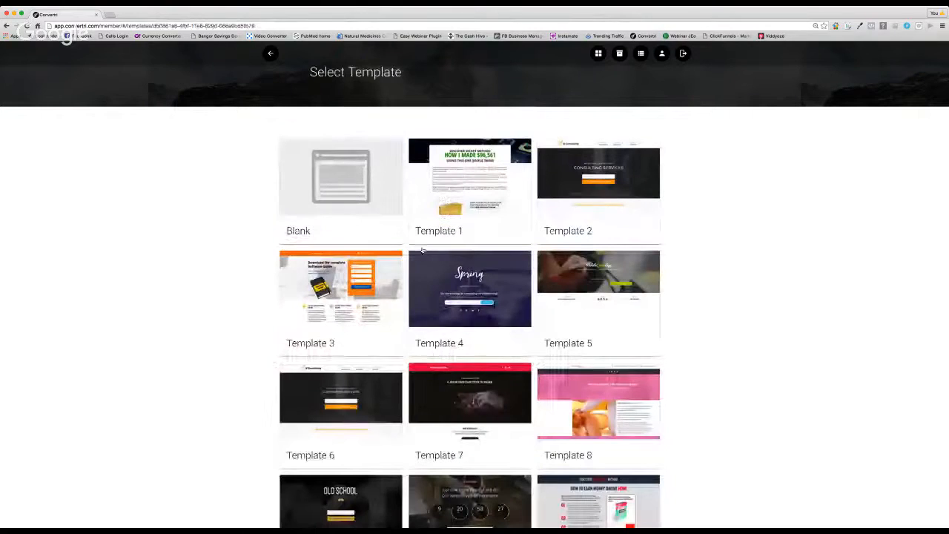
scroll(596, 219, "down", 3)
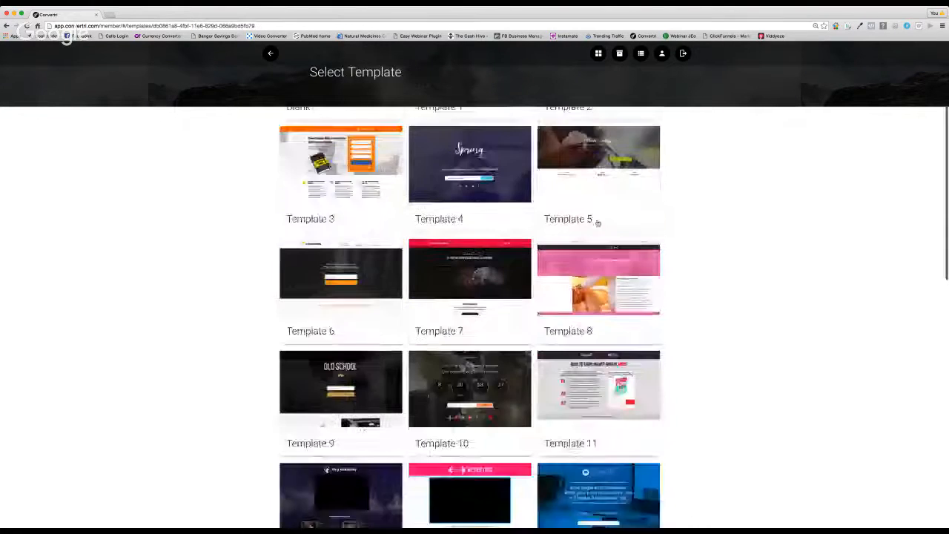
scroll(597, 222, "down", 5)
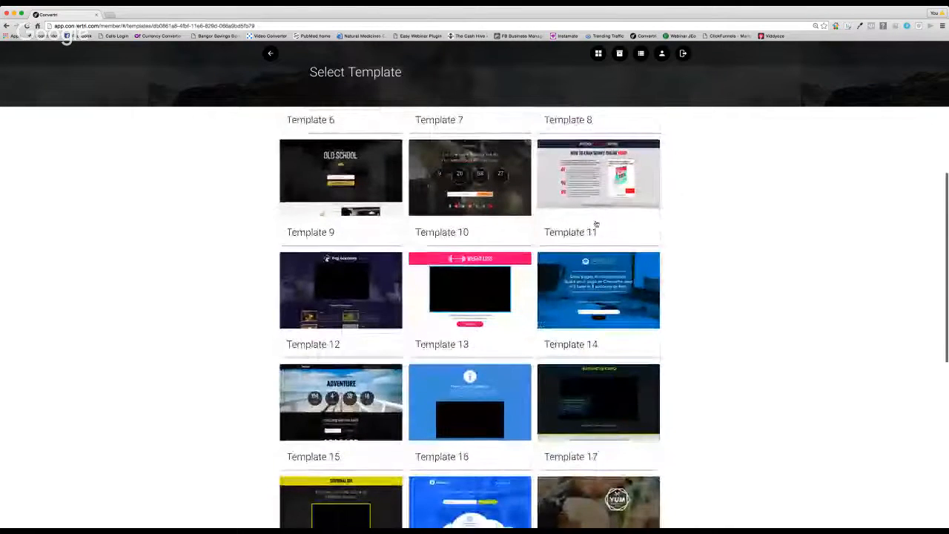
scroll(596, 224, "down", 9)
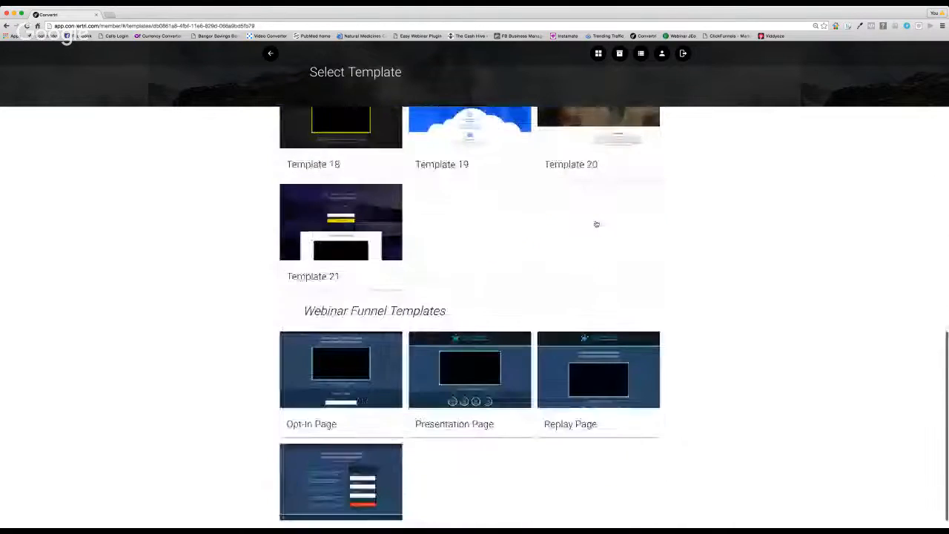
scroll(596, 224, "up", 5)
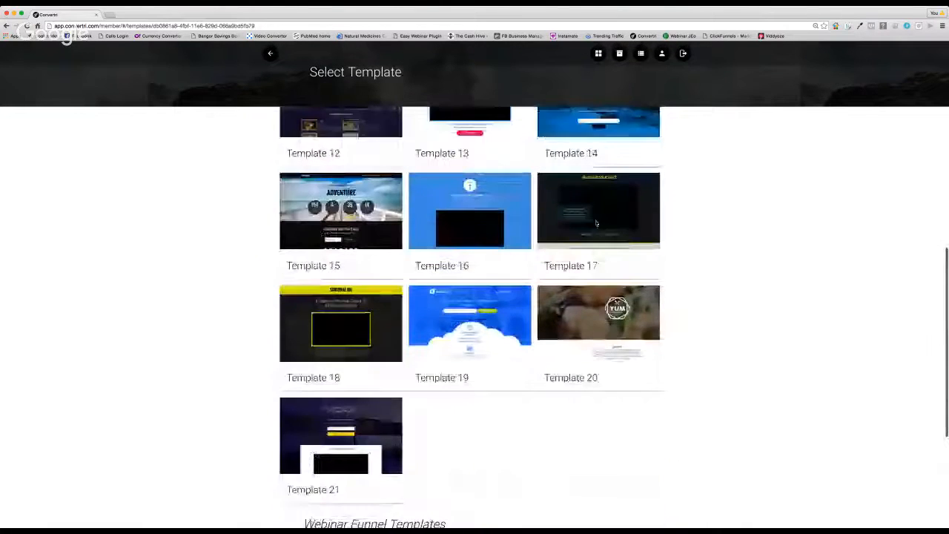
scroll(596, 223, "up", 12)
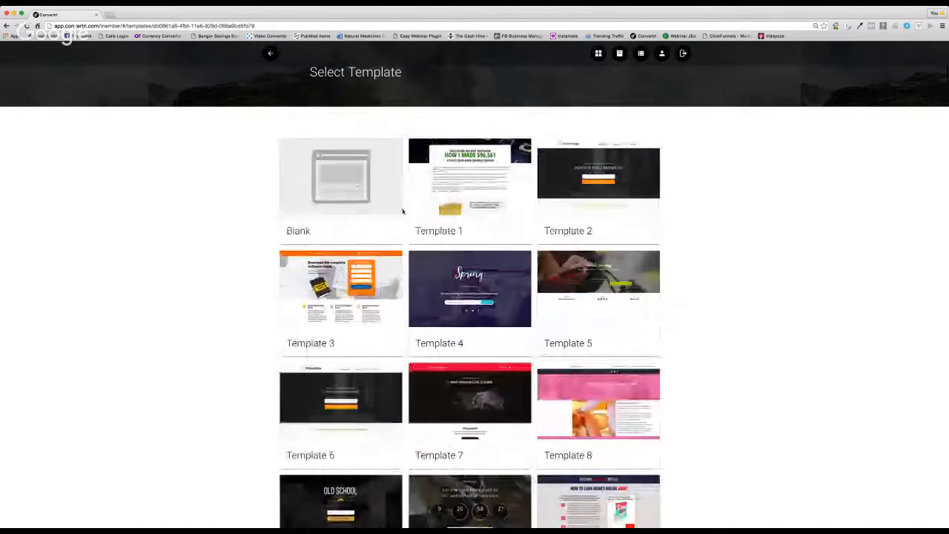
left_click(351, 194)
left_click_drag(436, 286, 346, 265)
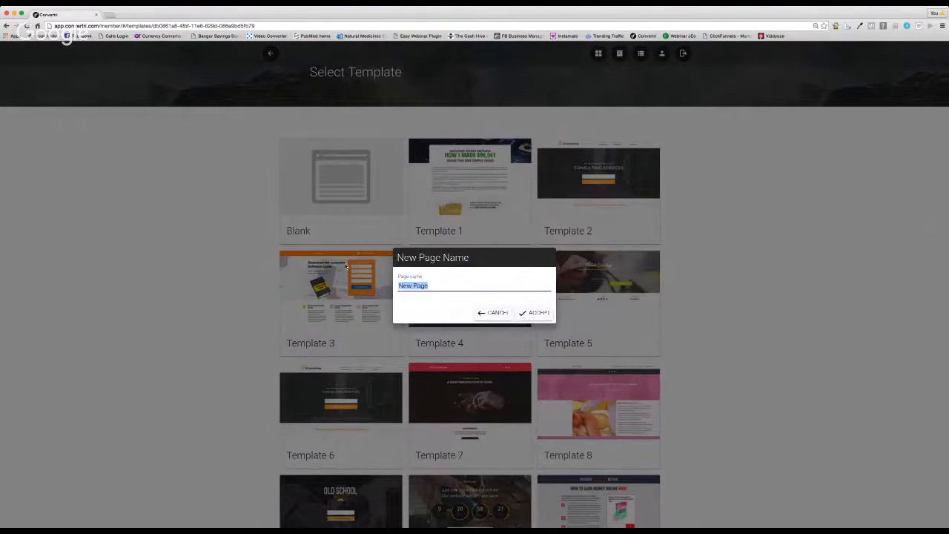
type("test")
left_click(541, 315)
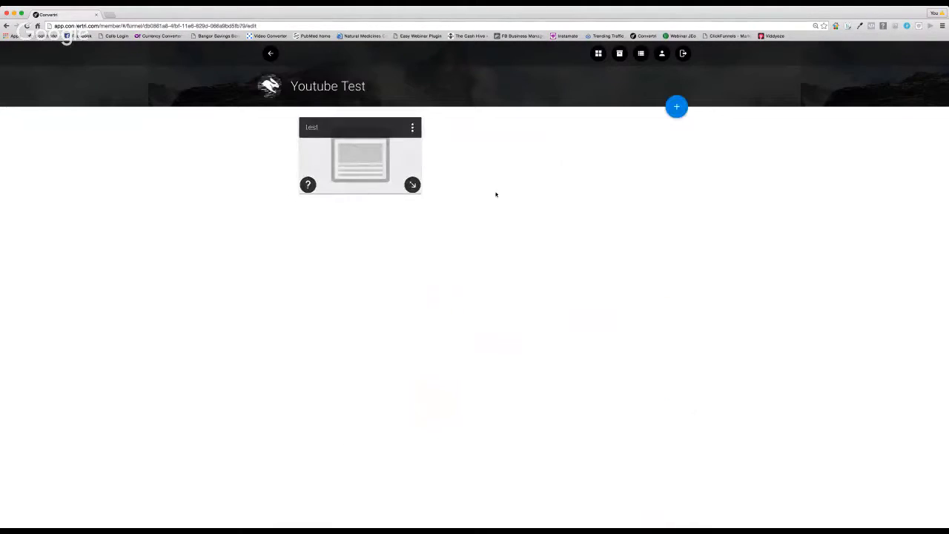
Open the test page for editing and set its background image to the uploaded city-lights picture bg.jpeg.
left_click(356, 169)
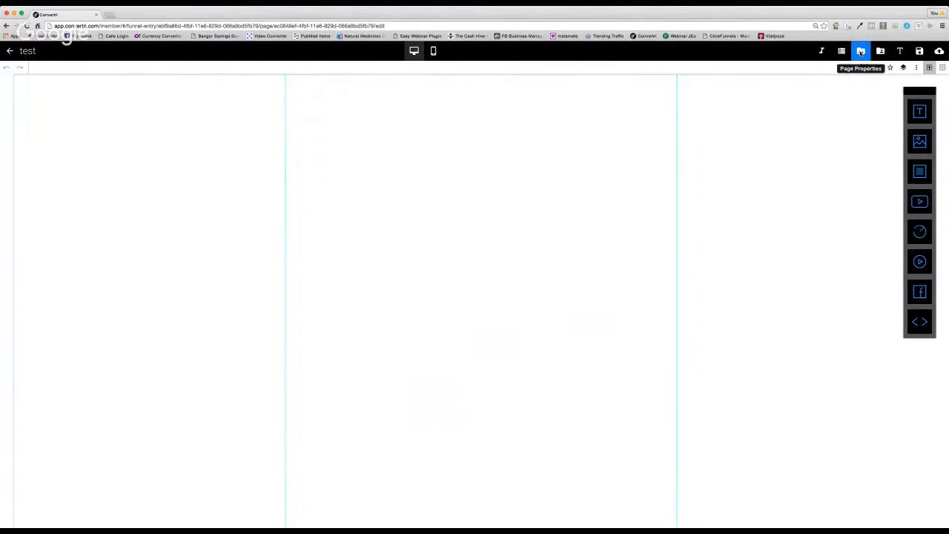
left_click(861, 51)
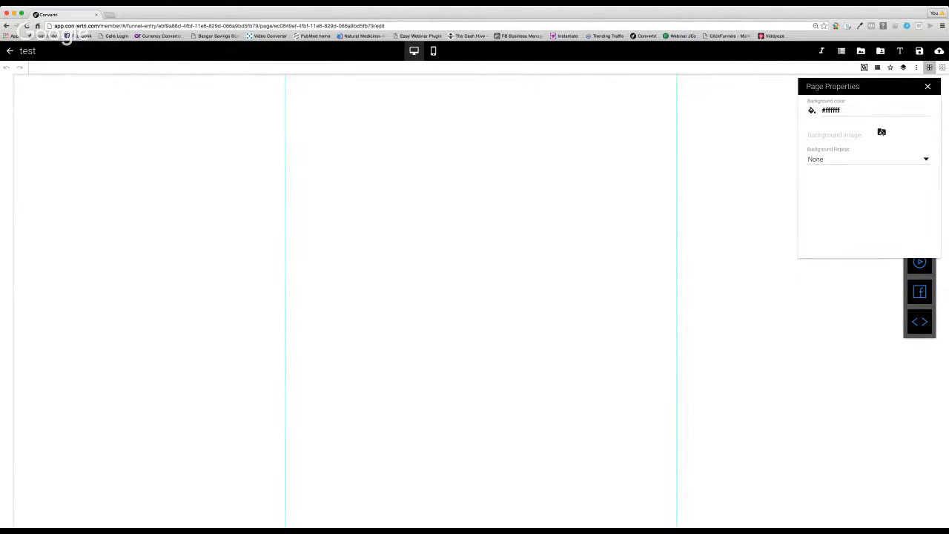
left_click(881, 132)
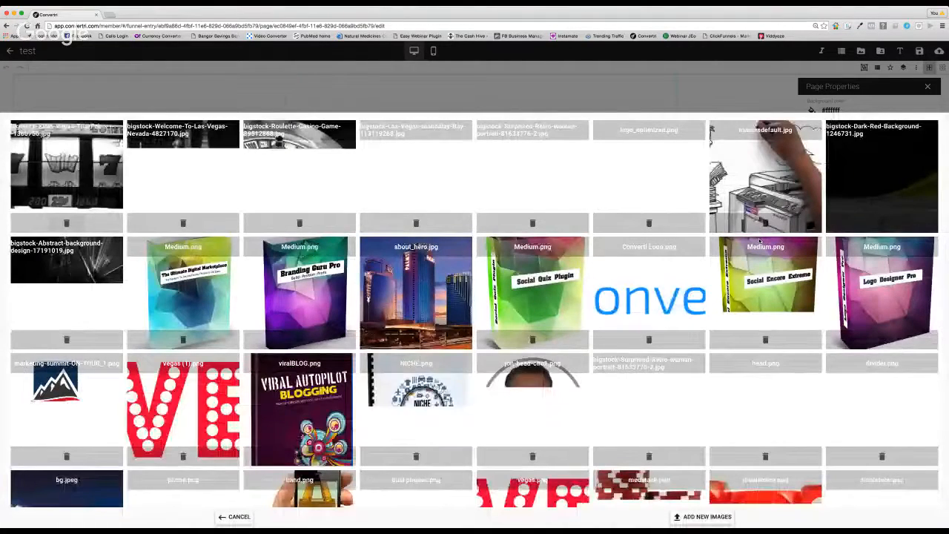
scroll(756, 240, "down", 10)
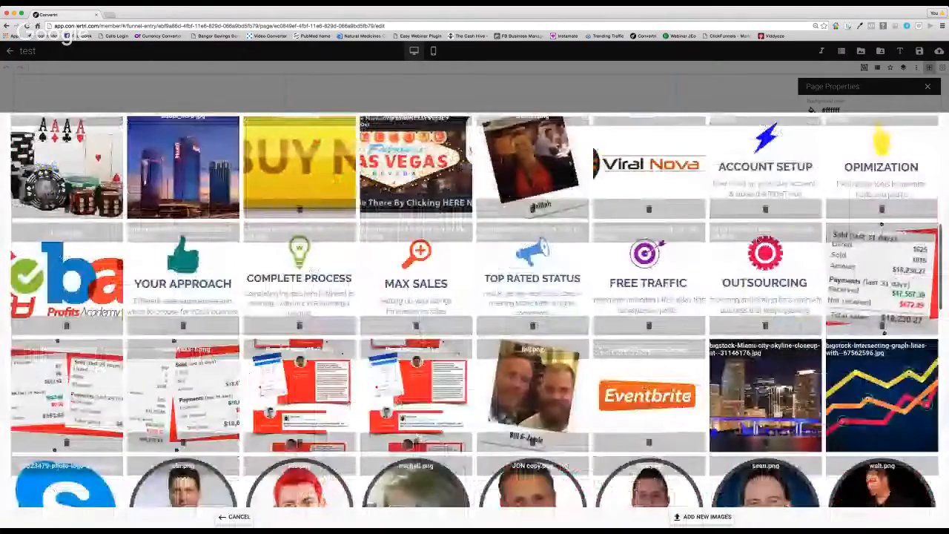
scroll(758, 240, "down", 12)
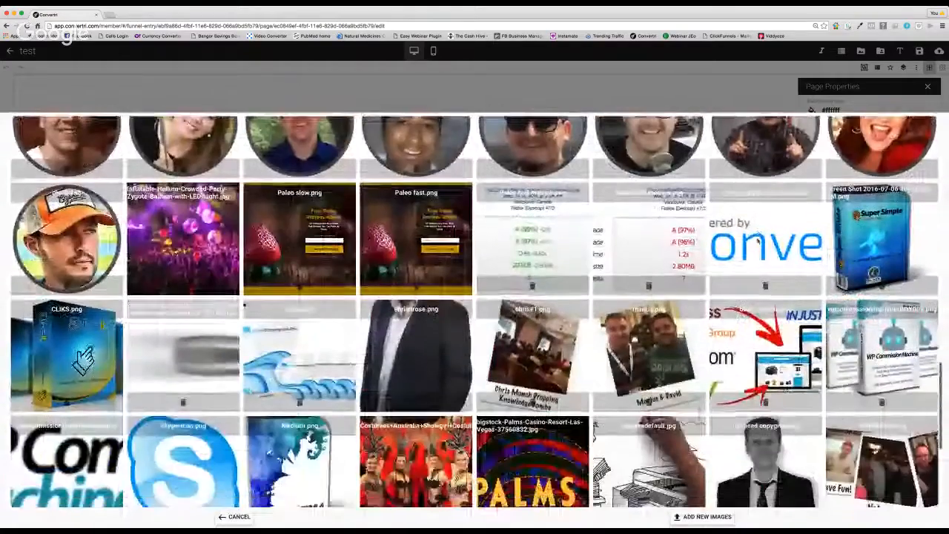
scroll(758, 240, "down", 6)
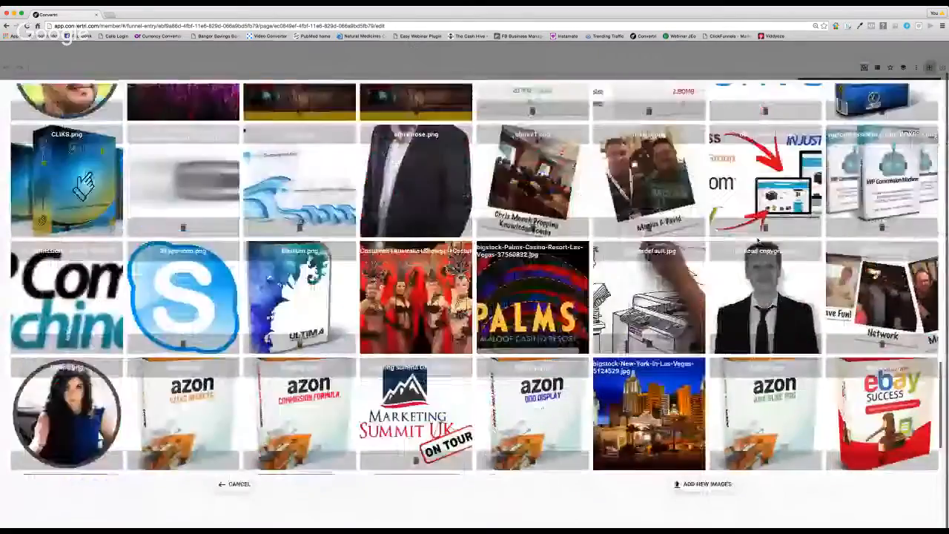
scroll(758, 239, "up", 20)
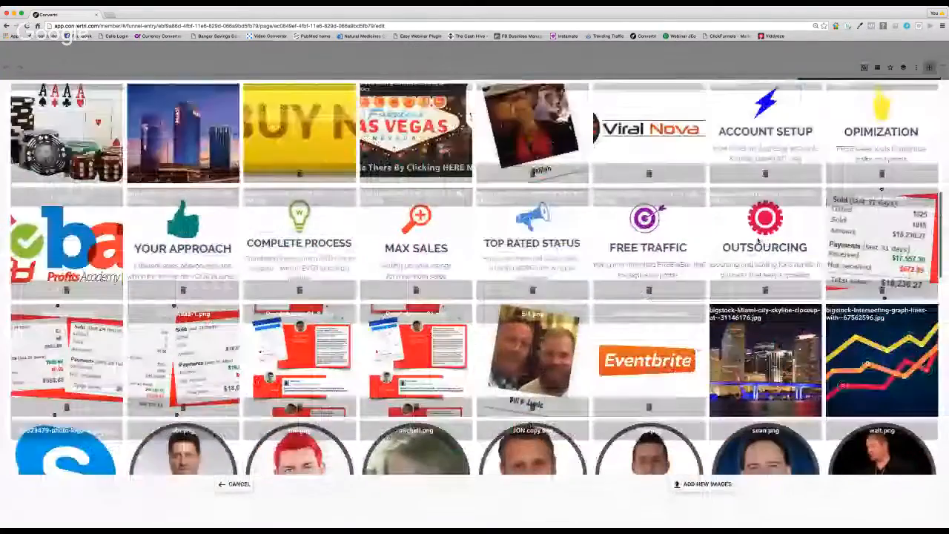
scroll(757, 240, "up", 8)
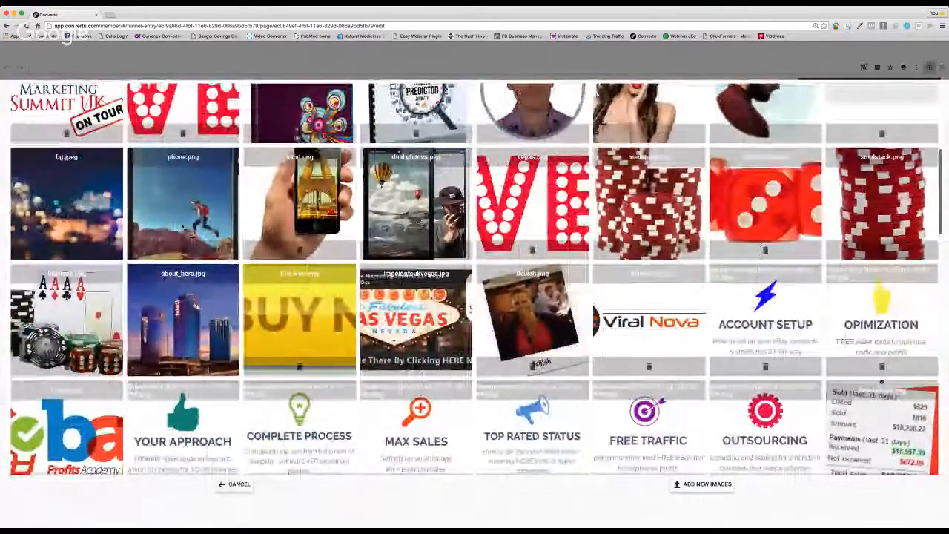
left_click(83, 222)
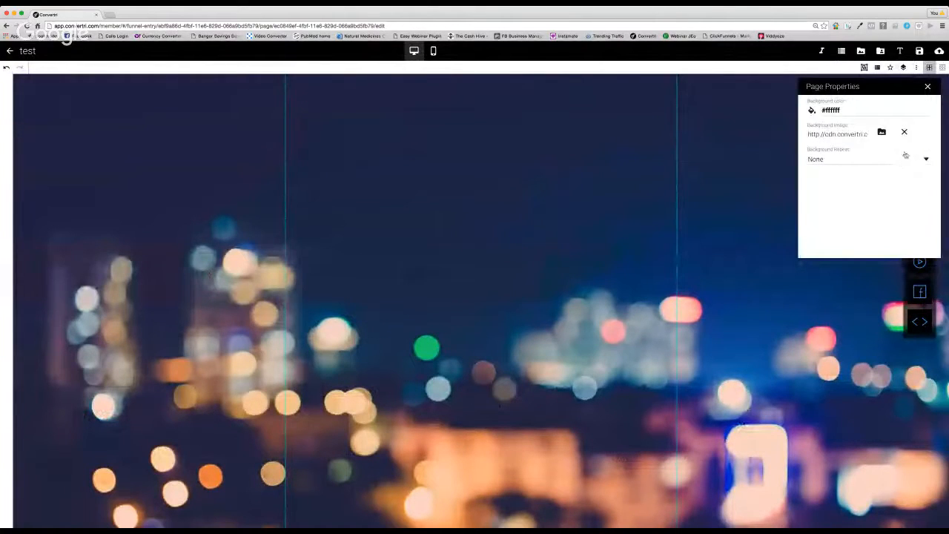
left_click(927, 87)
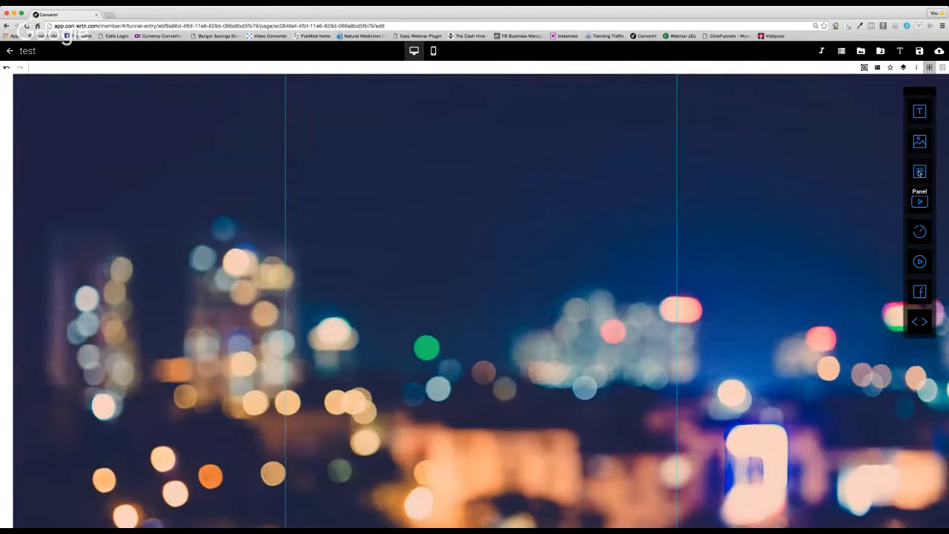
Place a panel in the upper middle of the page and stretch it to full width.
left_click_drag(920, 172, 432, 173)
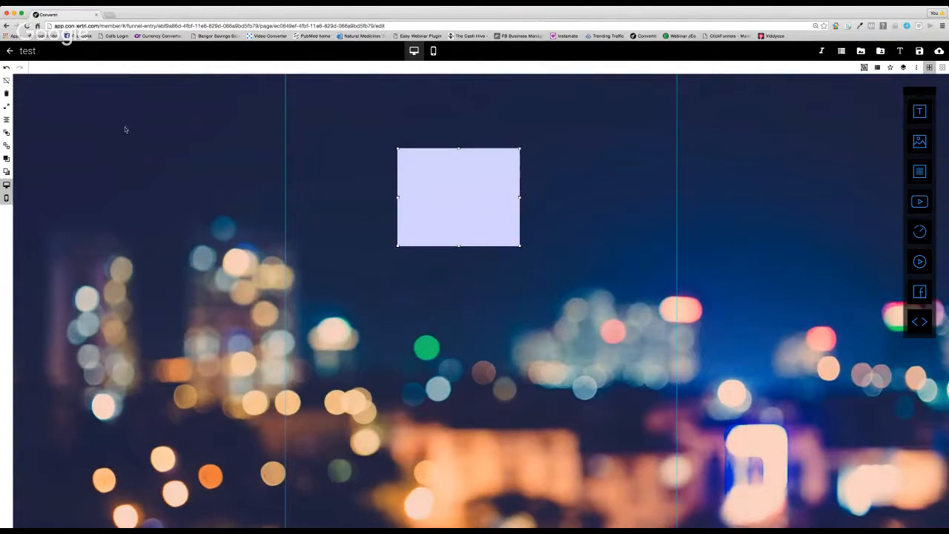
left_click(7, 106)
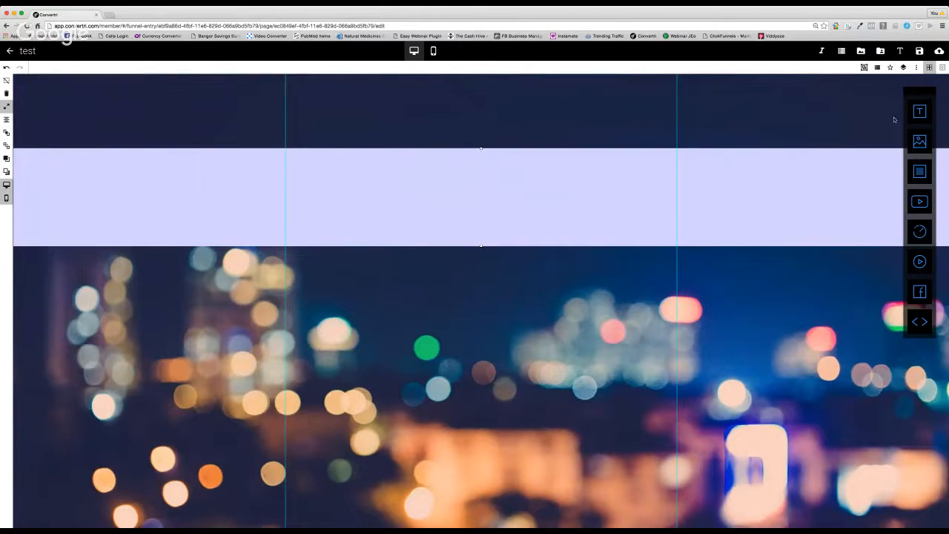
Set the full-width panel's background colour to semi-transparent black, rgba(0, 0, 0, 0.41).
left_click(916, 67)
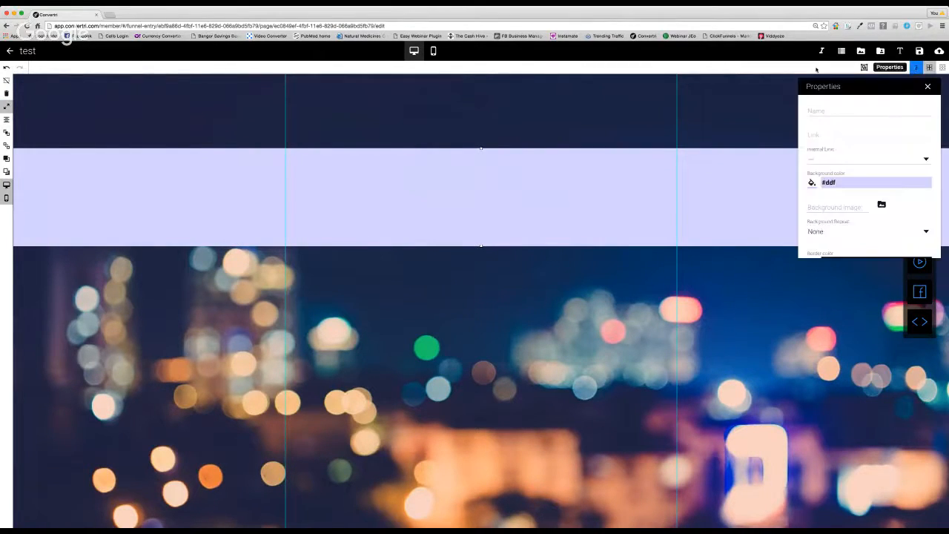
left_click(812, 183)
left_click(841, 307)
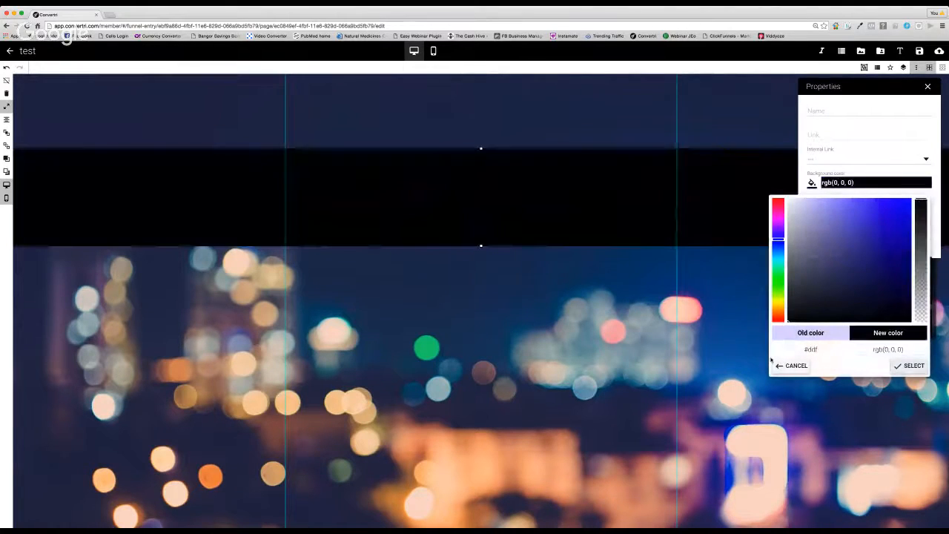
left_click(922, 258)
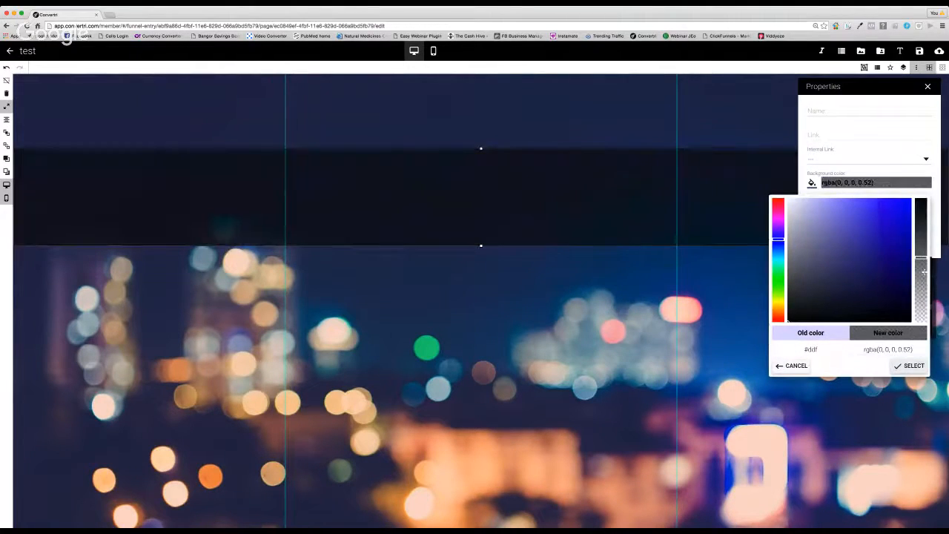
left_click(924, 272)
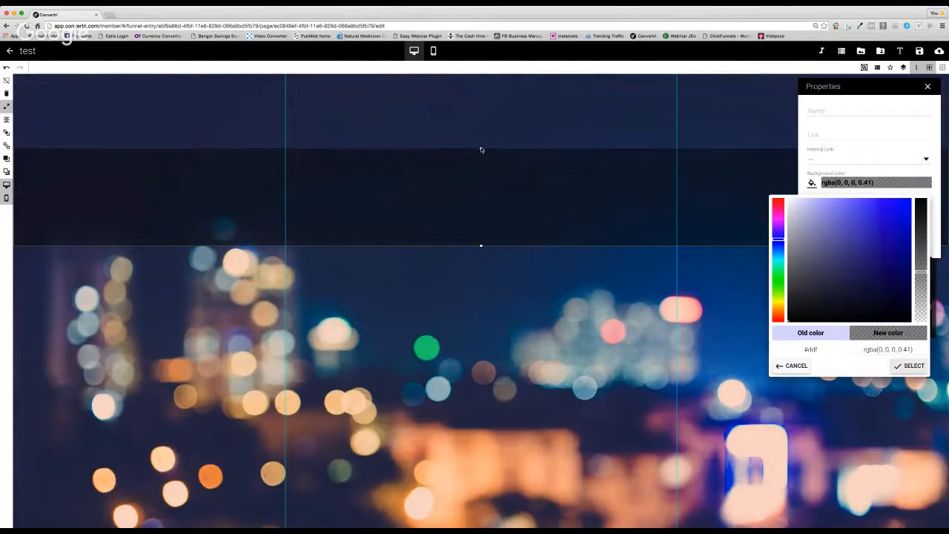
Extend the semi-transparent panel up to the page's top edge and down so it darkens the whole visible background.
left_click(481, 150)
left_click_drag(481, 149, 475, 93)
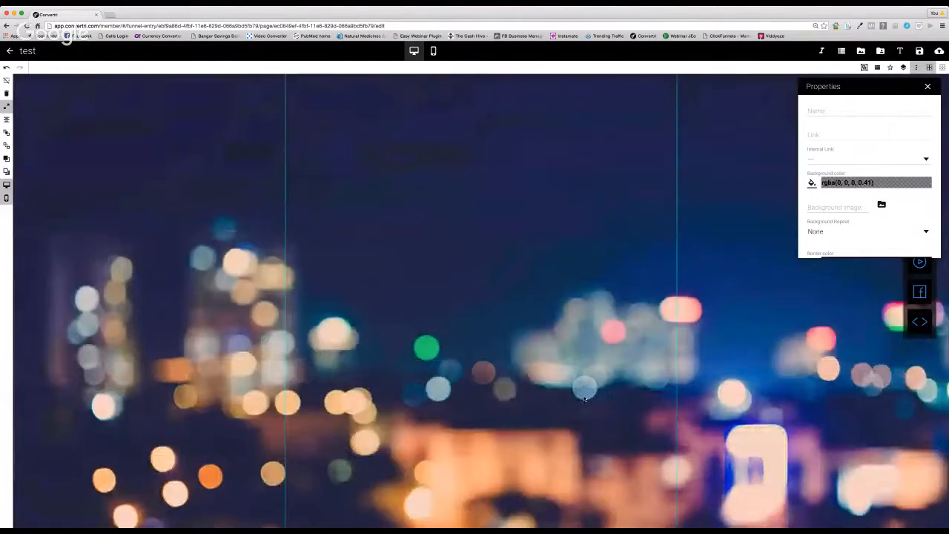
left_click_drag(481, 74, 481, 265)
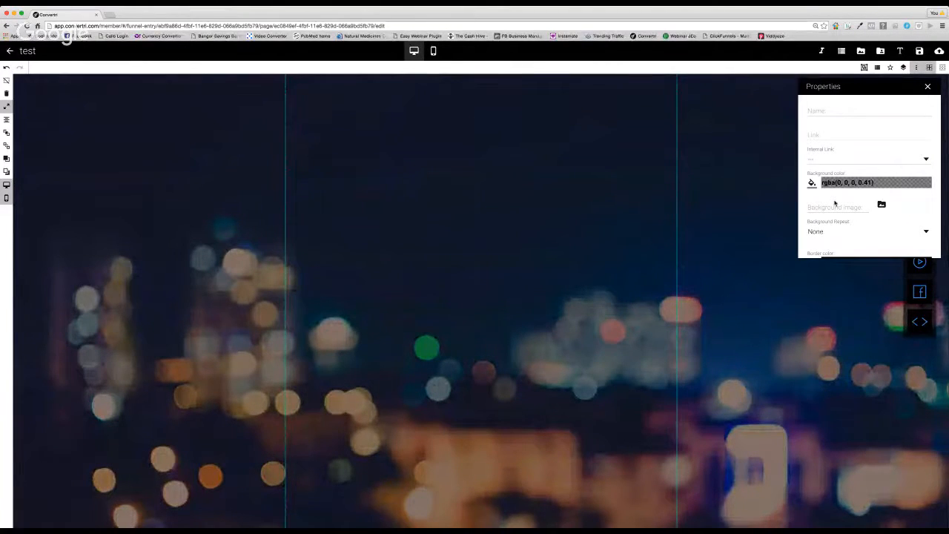
left_click(927, 88)
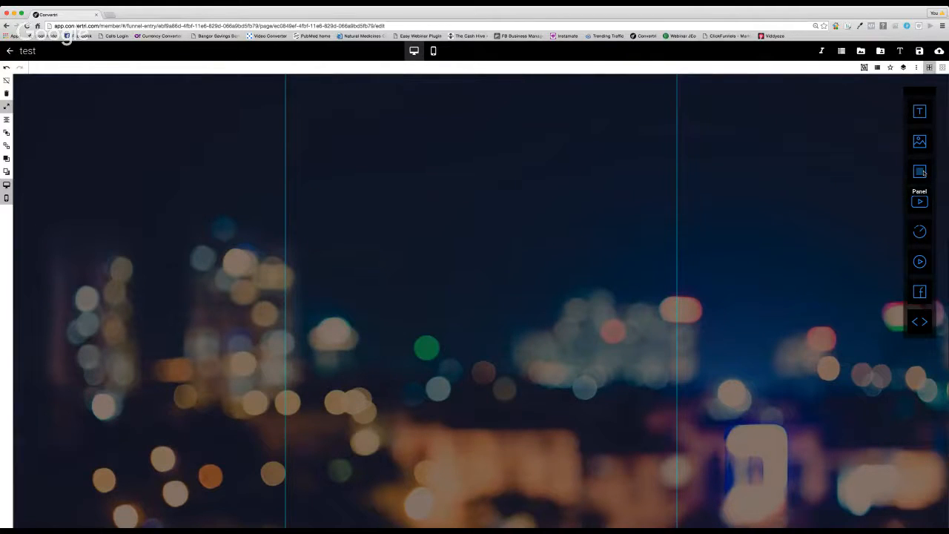
Insert the uploaded image hand.png and position it just inside the left vertical guide.
left_click_drag(923, 143, 380, 305)
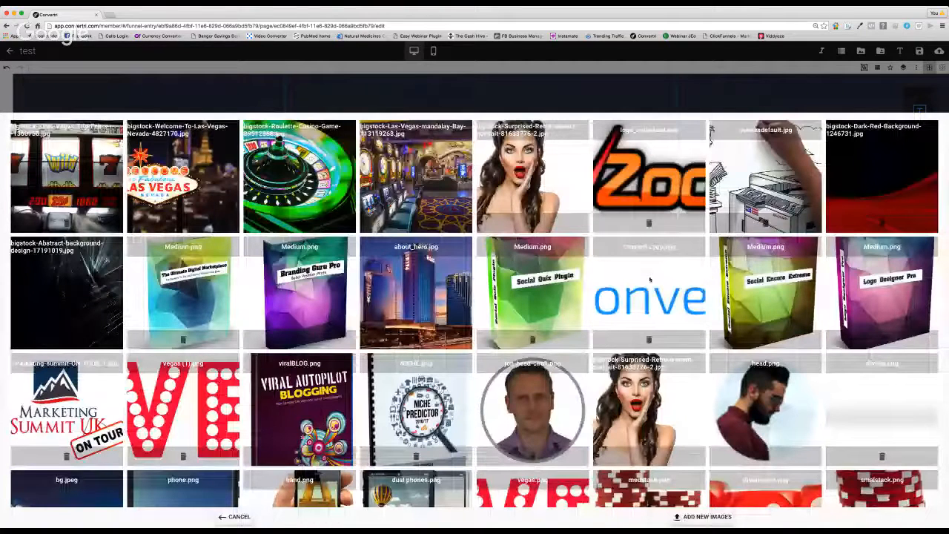
left_click(299, 491)
left_click_drag(474, 368, 411, 293)
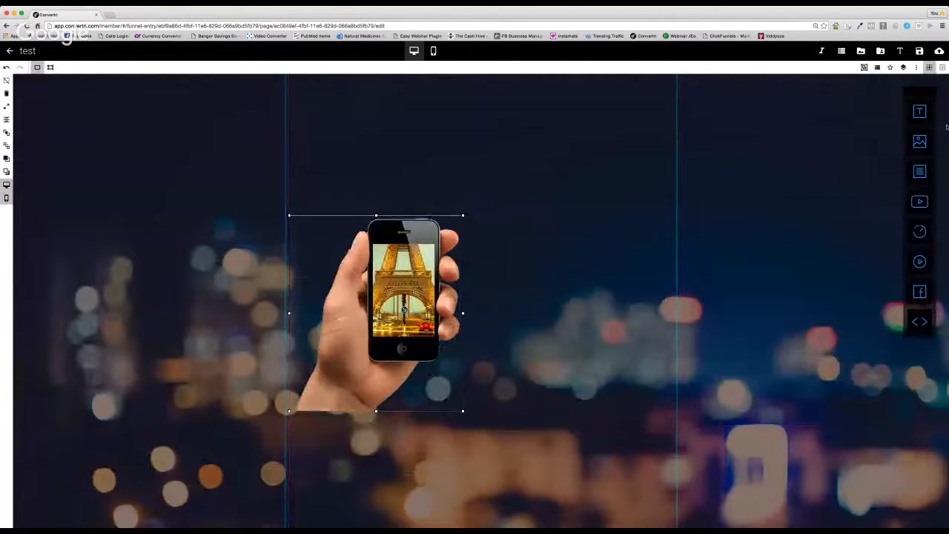
Add a full-width panel directly beneath the hand image and set its background colour to dark grey, rgb(45, 45, 46).
left_click_drag(919, 172, 278, 446)
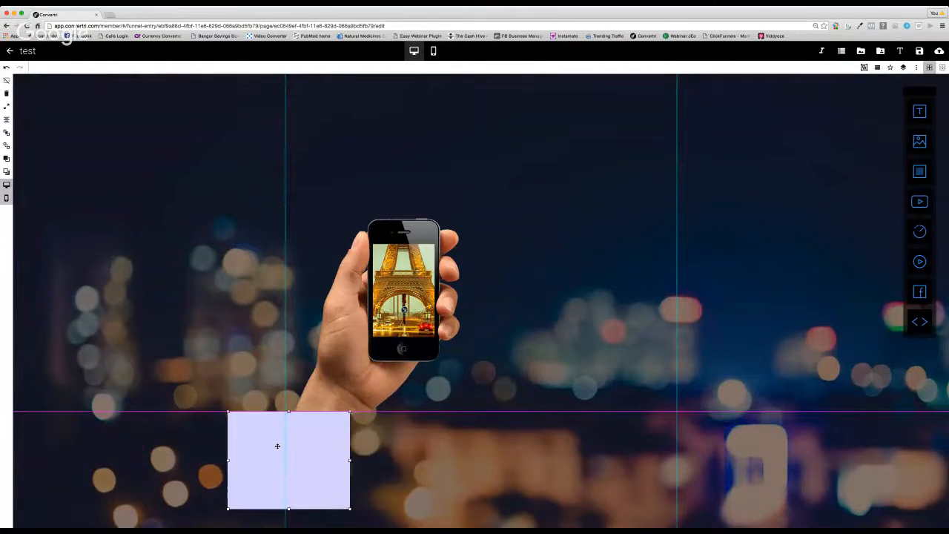
left_click(7, 106)
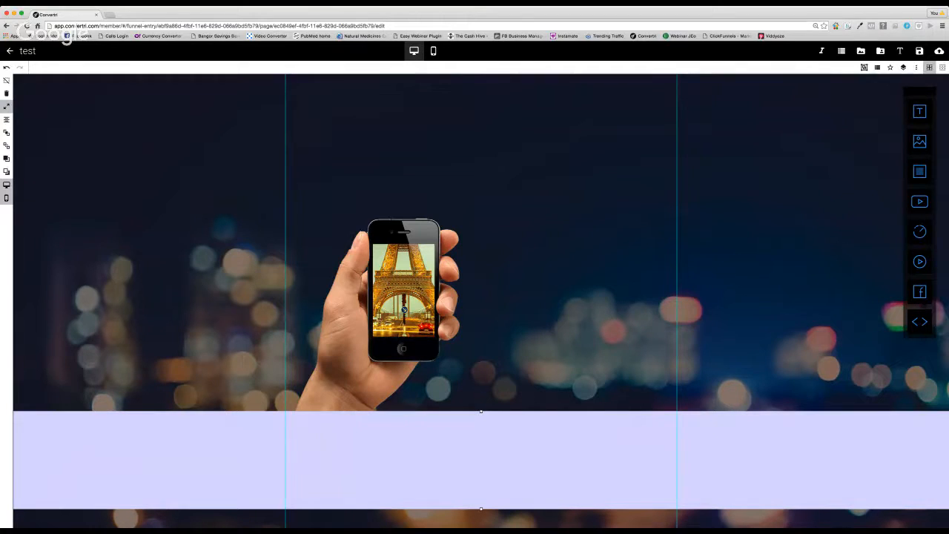
left_click(916, 68)
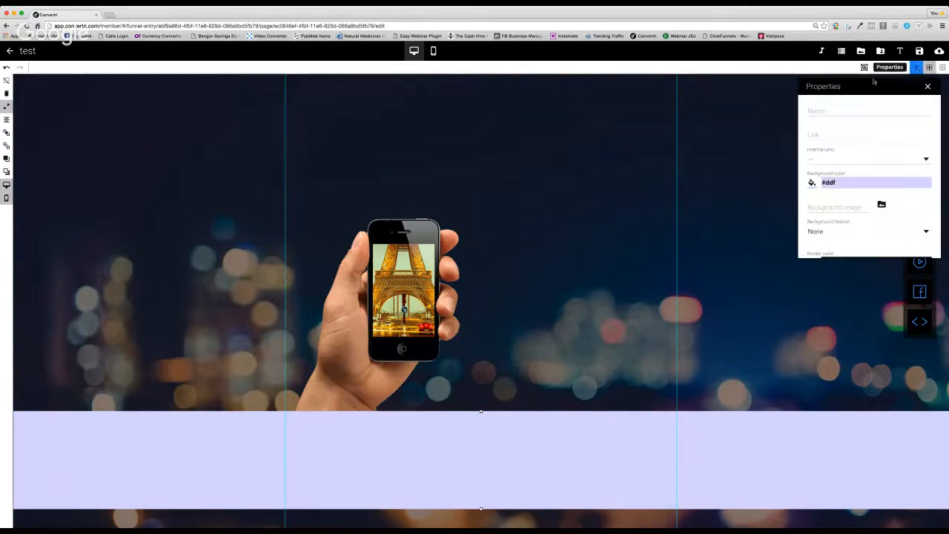
left_click(811, 183)
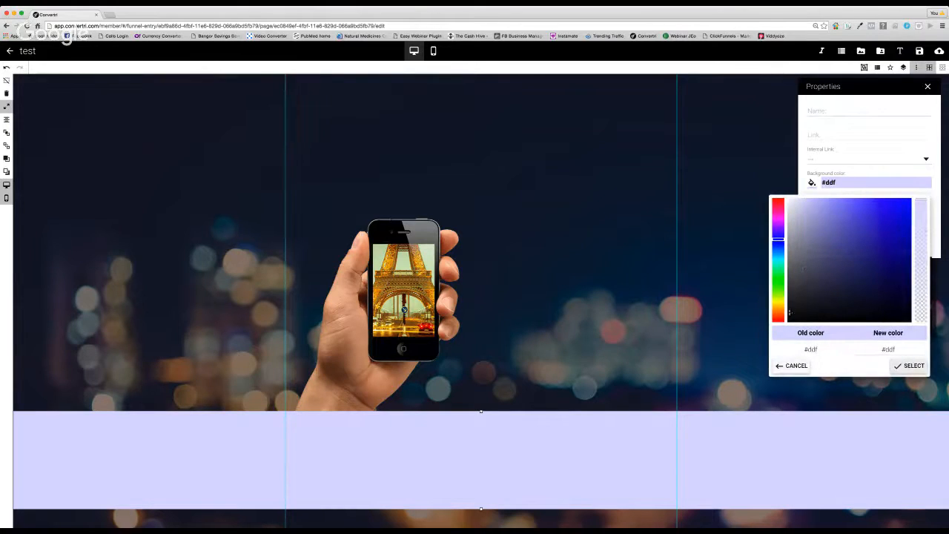
left_click_drag(920, 250, 920, 234)
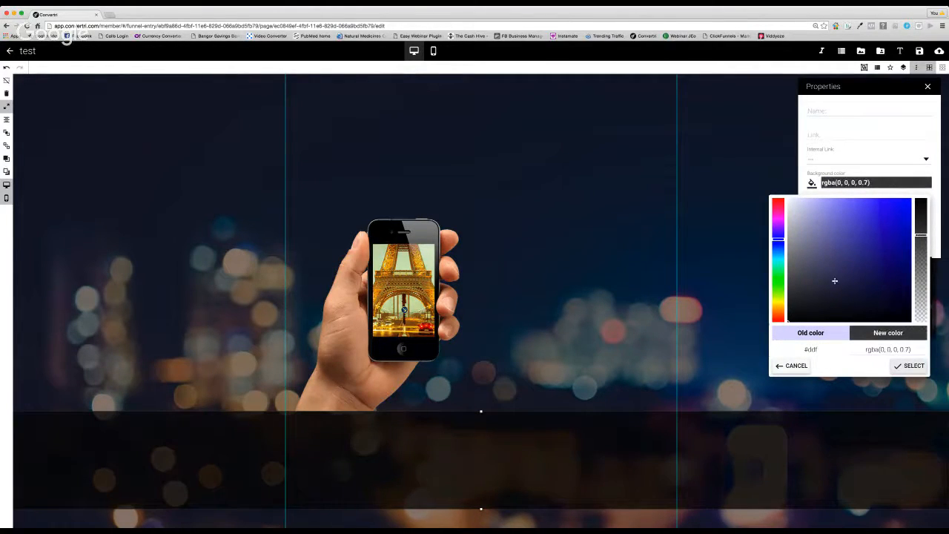
left_click(795, 287)
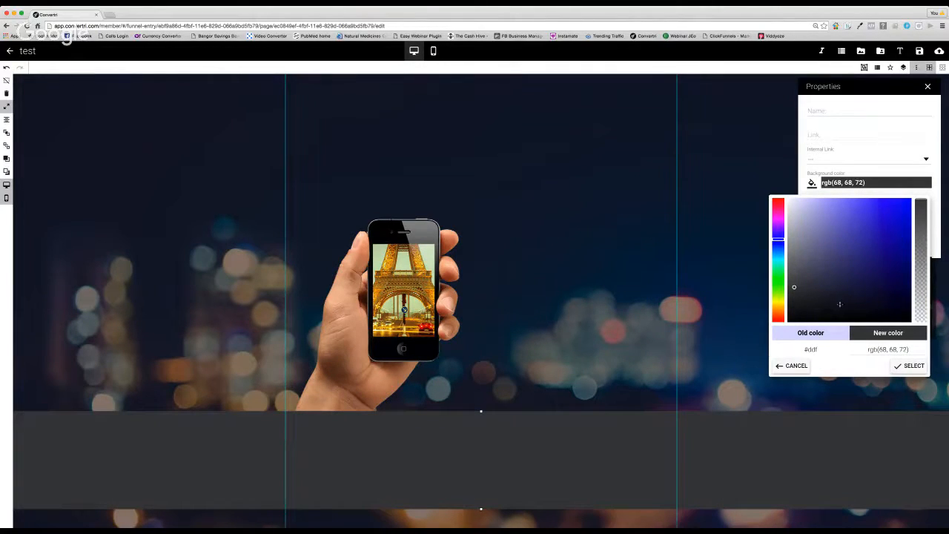
left_click(789, 299)
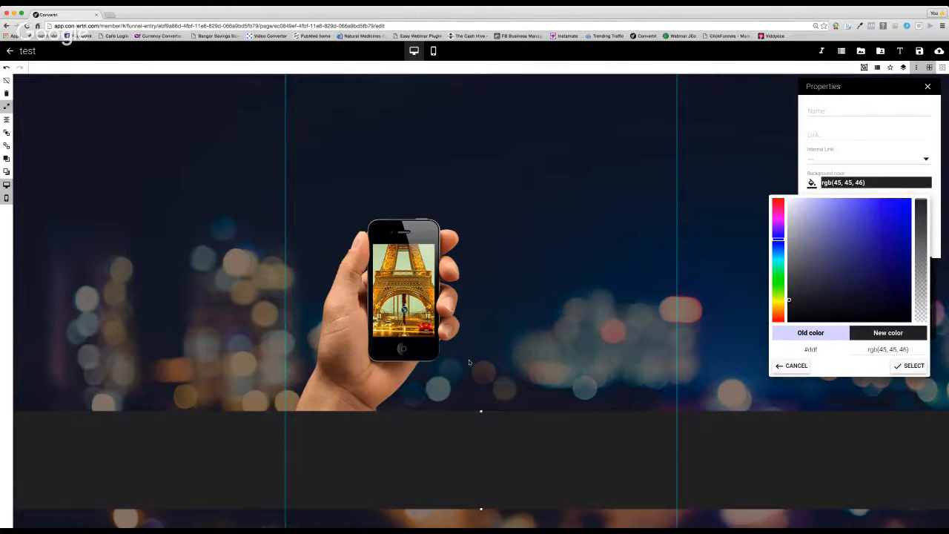
left_click(509, 206)
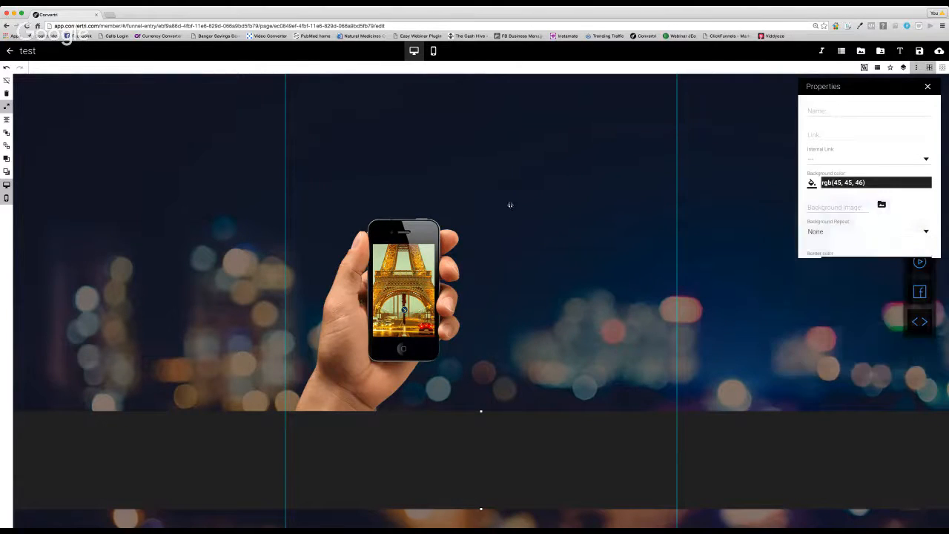
Enlarge the hand image slightly from its upper outer corner, keeping its base on the grey panel.
left_click(433, 251)
left_click_drag(462, 216, 477, 200)
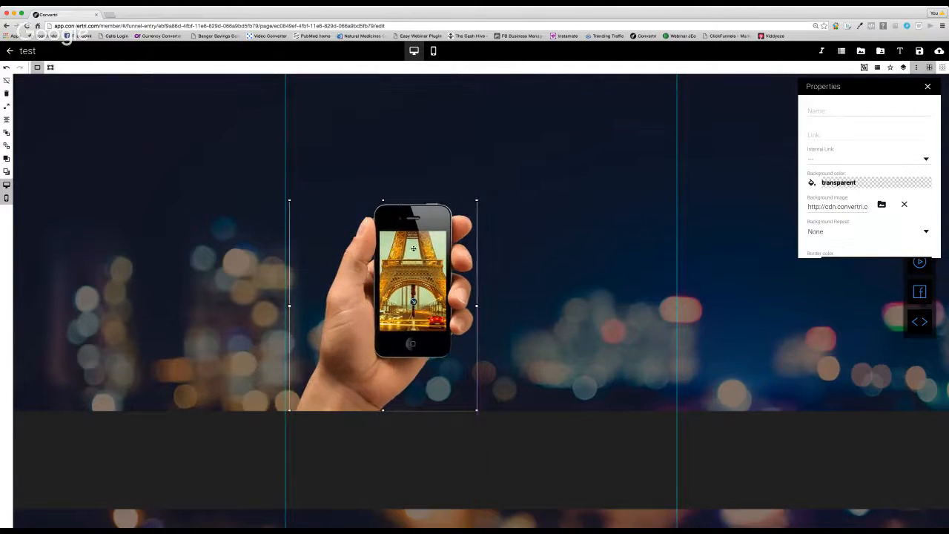
left_click(929, 88)
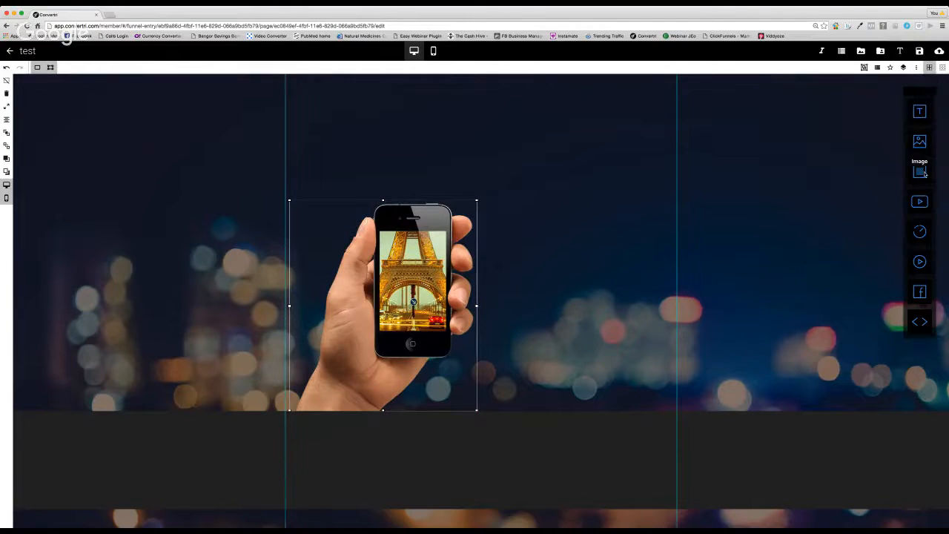
Add a full-width panel at the top of the page and reduce its height to a narrow header strip.
left_click_drag(920, 172, 460, 87)
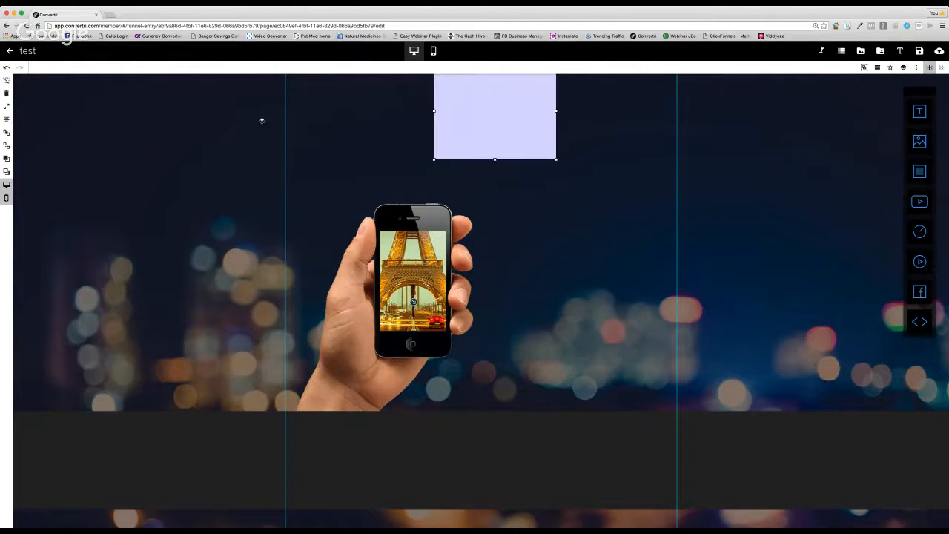
left_click(6, 108)
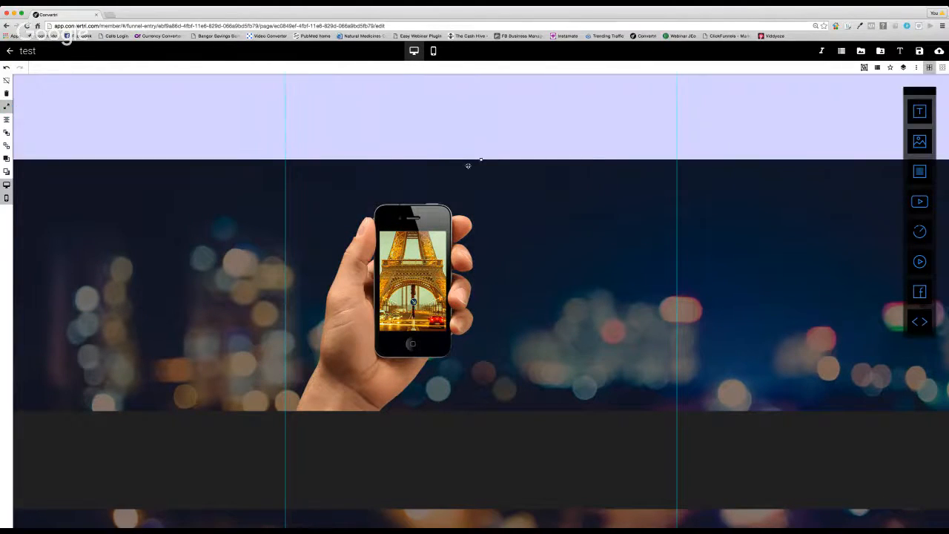
left_click_drag(481, 155, 478, 113)
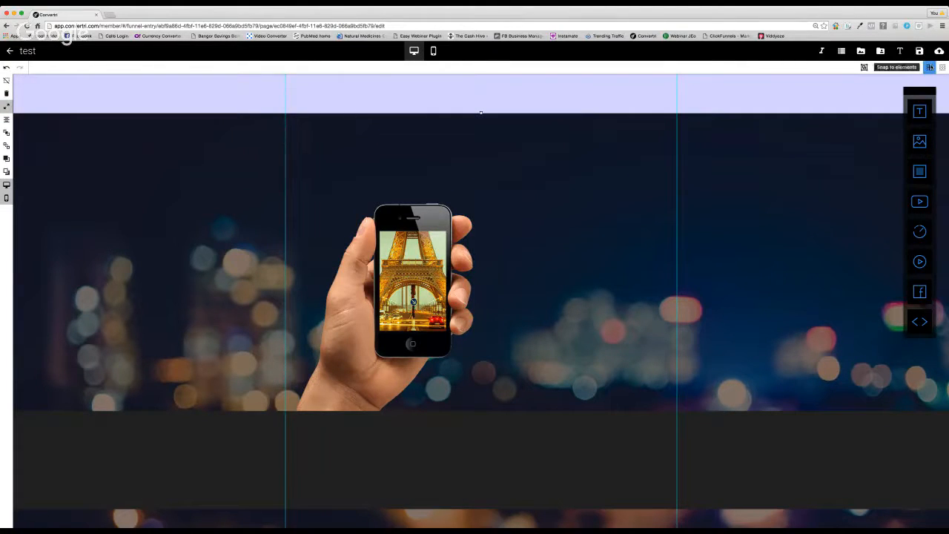
Set the header panel's background colour to dark blue, rgb(10, 10, 81).
left_click(916, 67)
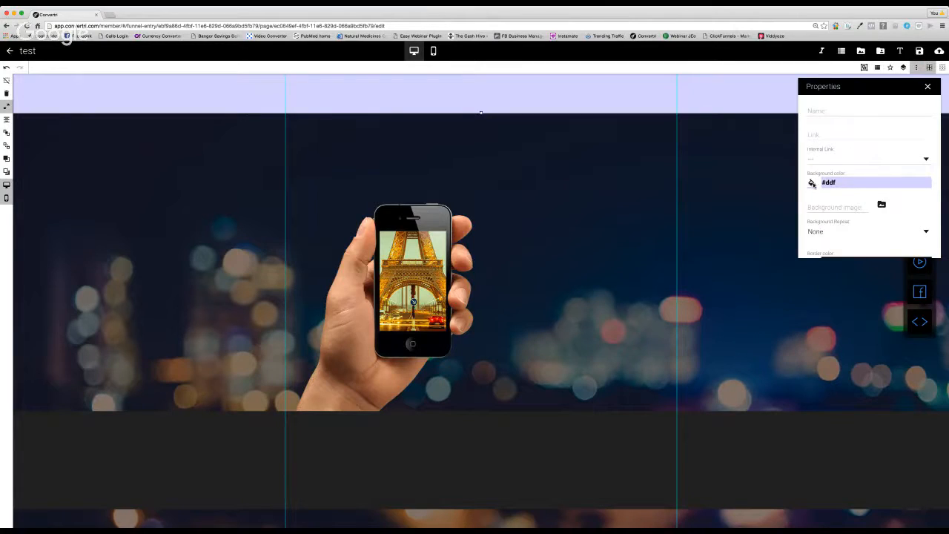
left_click(812, 184)
left_click(895, 281)
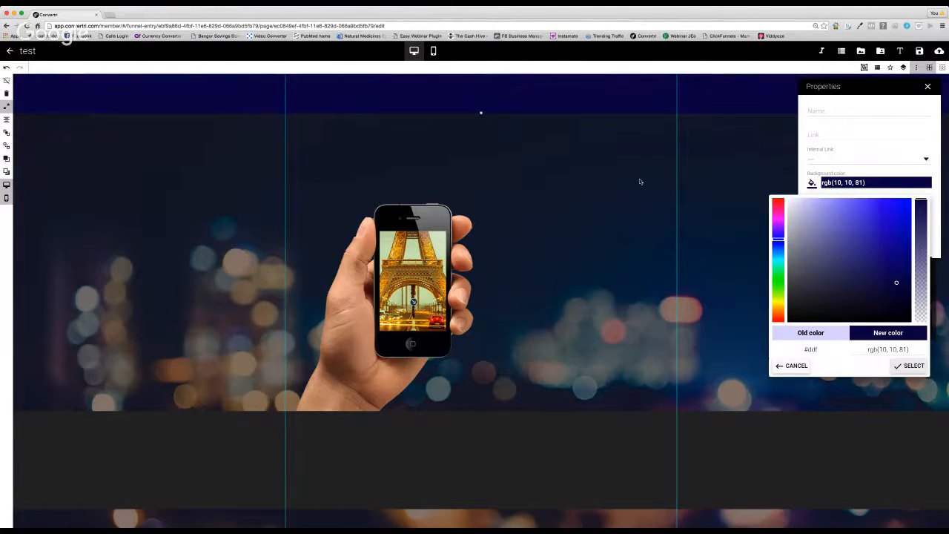
left_click(619, 132)
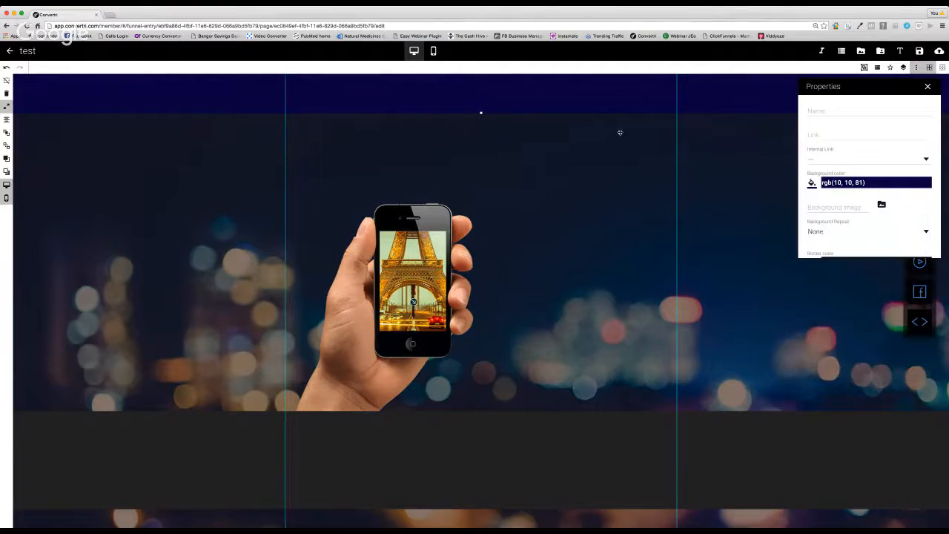
left_click(927, 87)
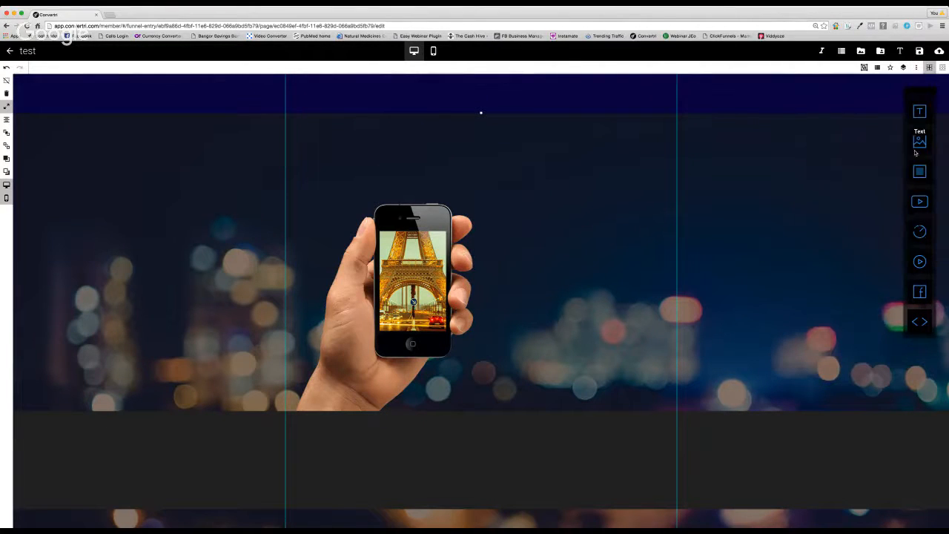
Add the text MY GREAT CELL PHONE STORE over the header panel in the Lato font, coloured white, rgb(255, 255, 255).
left_click(407, 102)
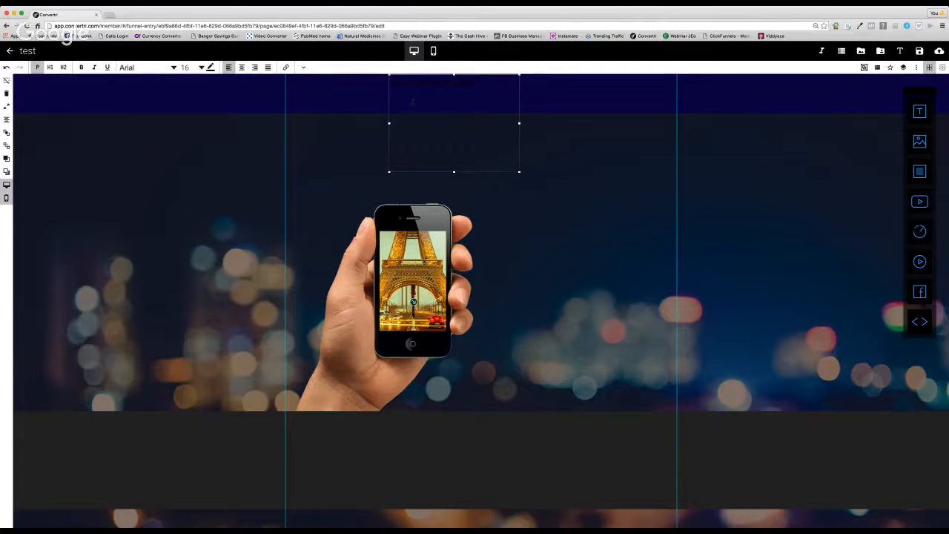
left_click_drag(504, 84, 391, 83)
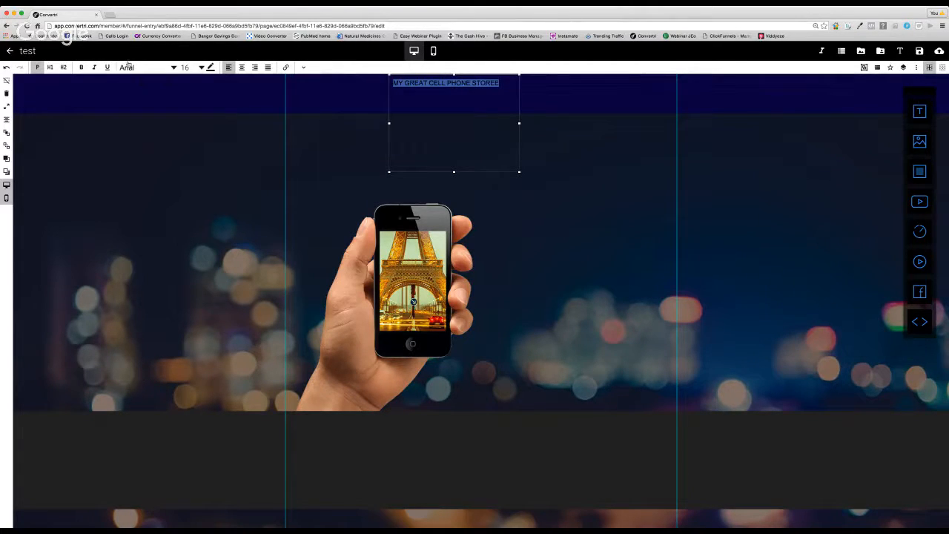
left_click(173, 68)
scroll(143, 129, "down", 2)
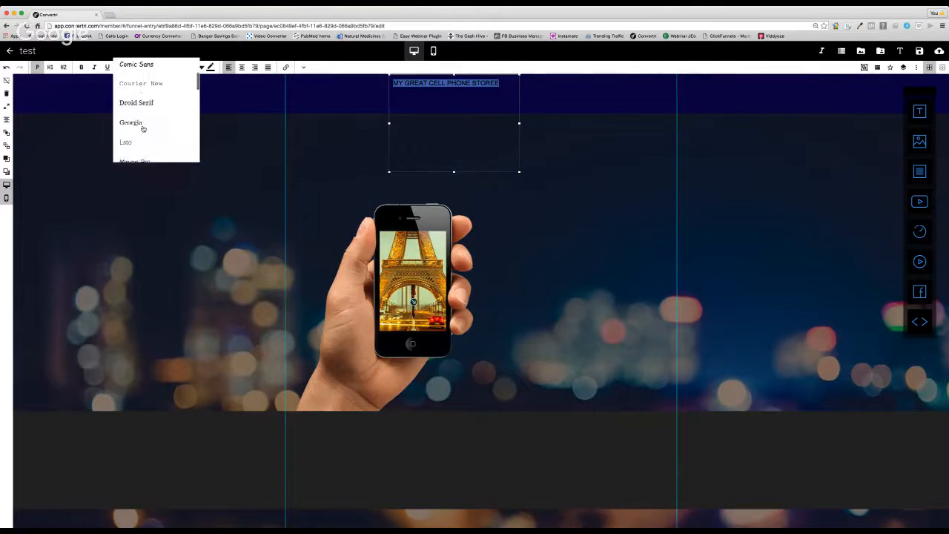
scroll(143, 129, "down", 1)
left_click(131, 123)
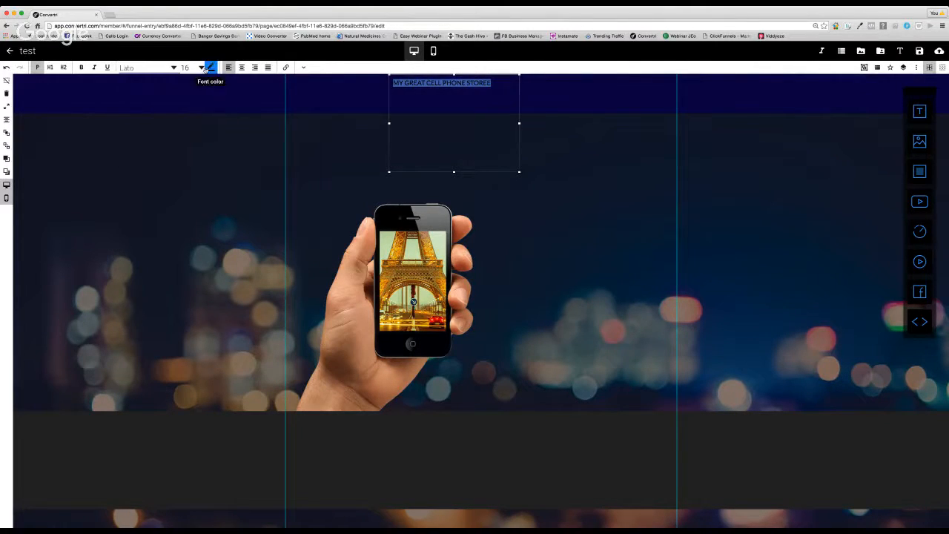
left_click(208, 67)
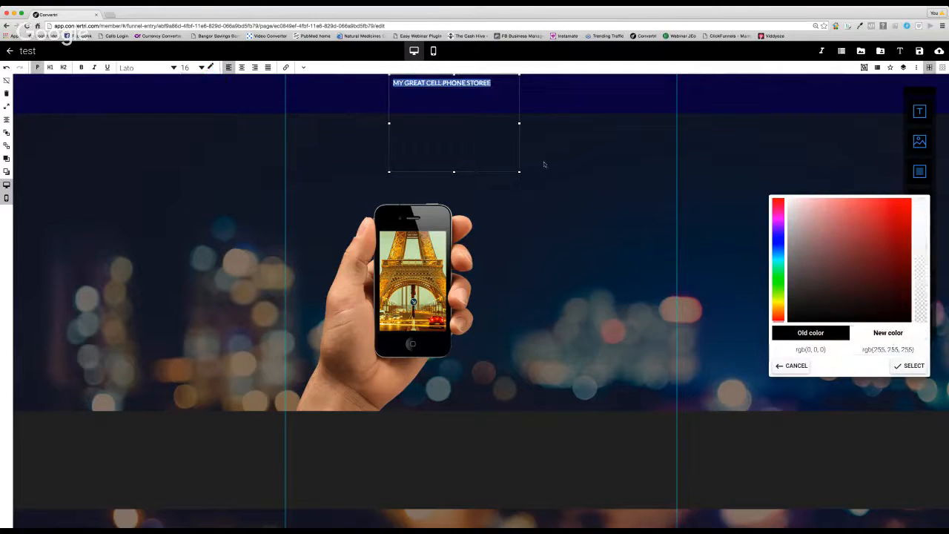
left_click(492, 88)
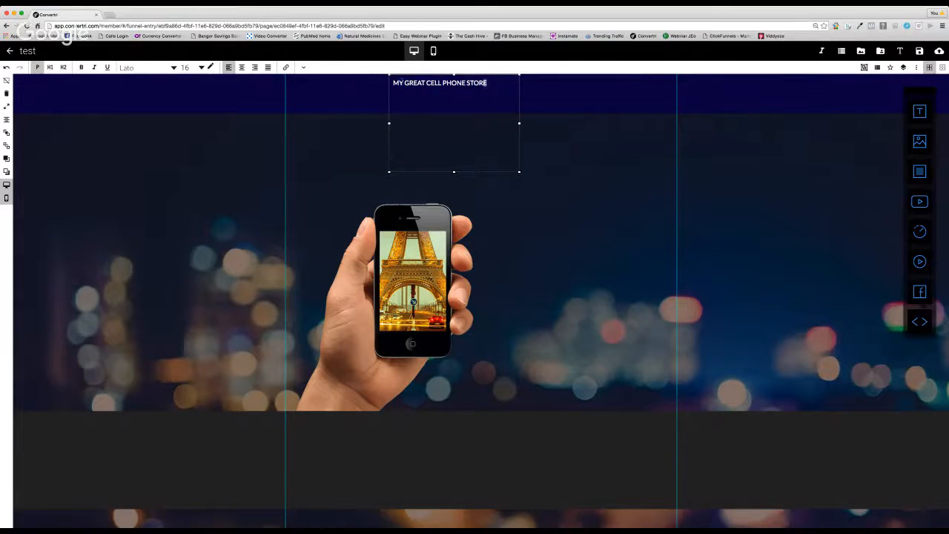
Set the header text's font size to 26 and resize its text box to fit the text on one line.
left_click_drag(486, 83, 365, 79)
left_click(201, 67)
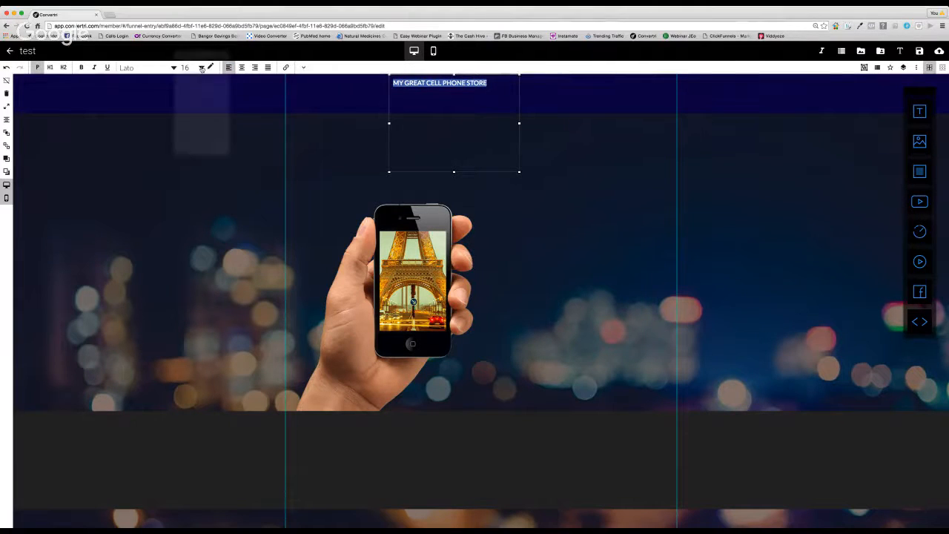
scroll(196, 115, "down", 3)
left_click(184, 116)
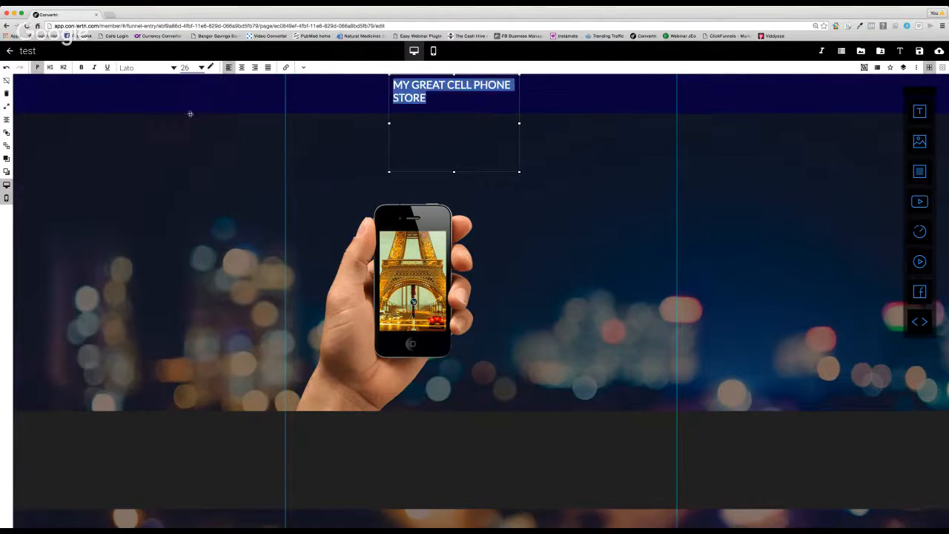
left_click_drag(531, 120, 556, 116)
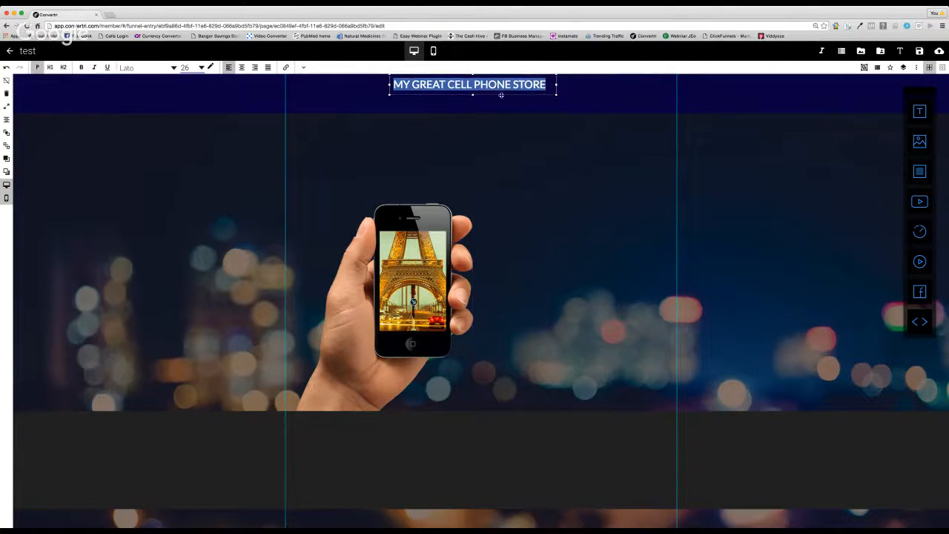
Move the MY GREAT CELL PHONE STORE text to the middle of the header panel and make it bold.
left_click(502, 108)
left_click(498, 86)
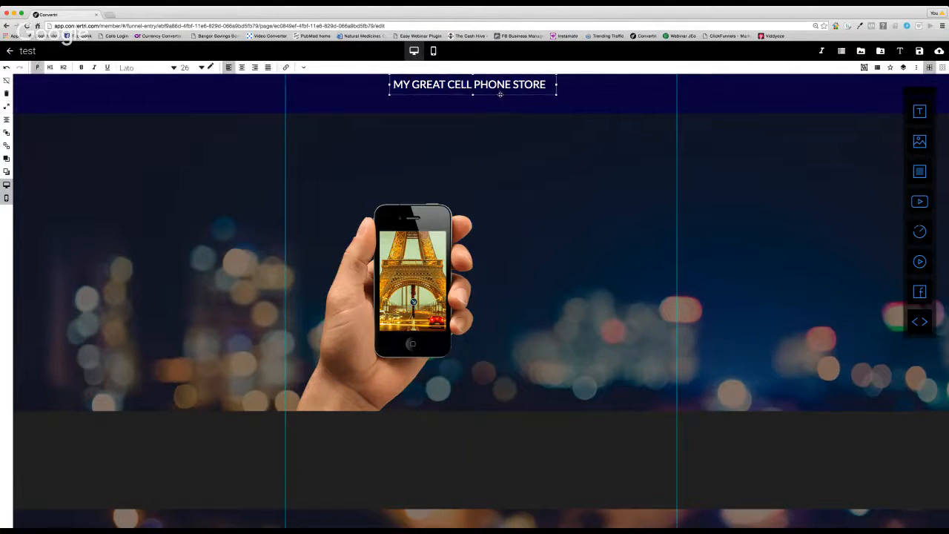
left_click_drag(501, 94, 510, 102)
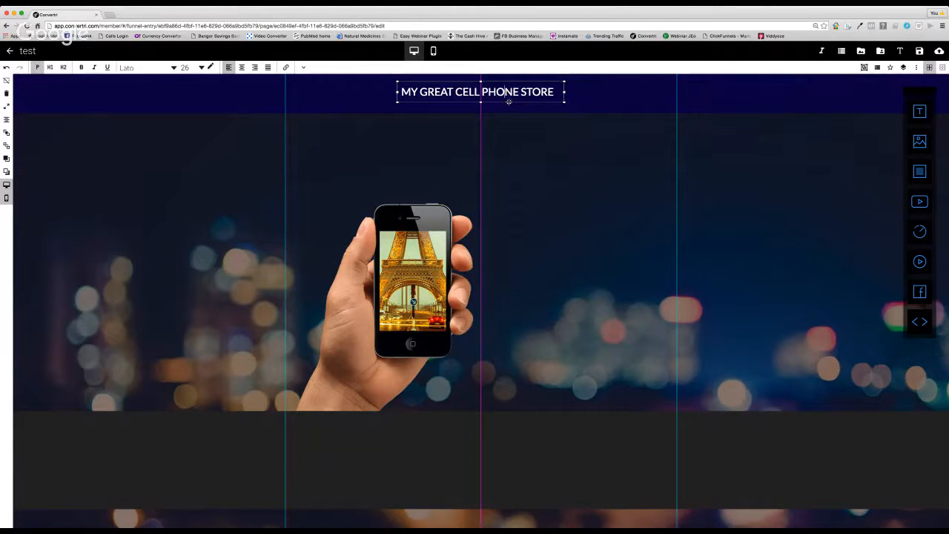
left_click_drag(555, 92, 279, 89)
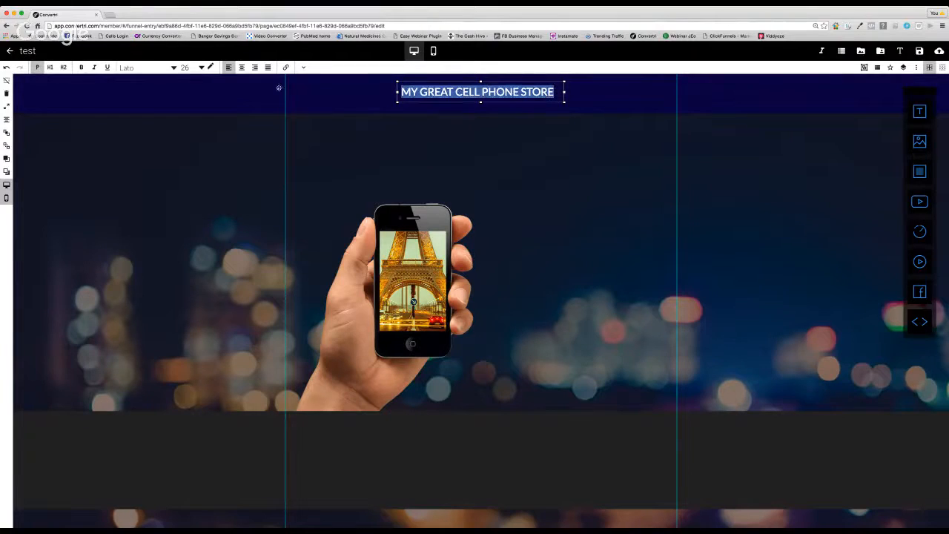
left_click(83, 67)
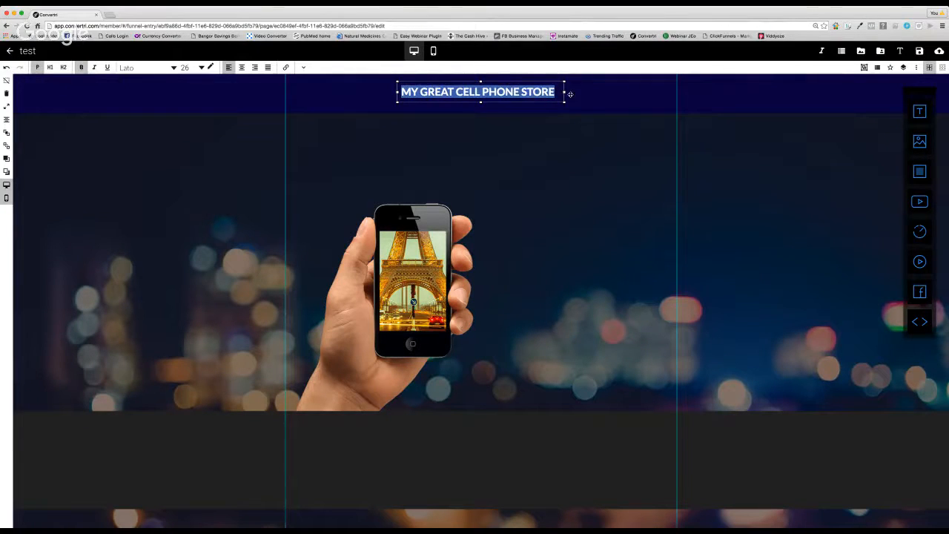
left_click(540, 161)
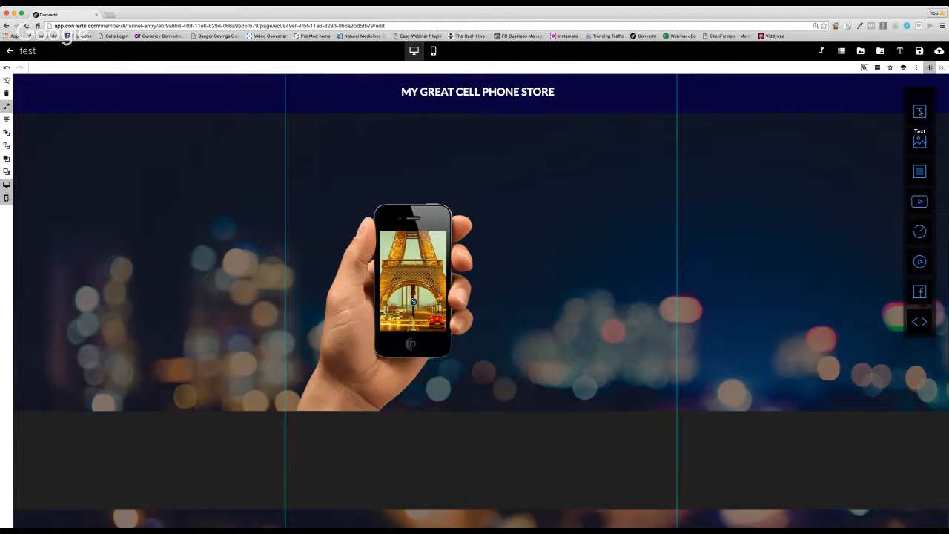
left_click_drag(920, 113, 465, 209)
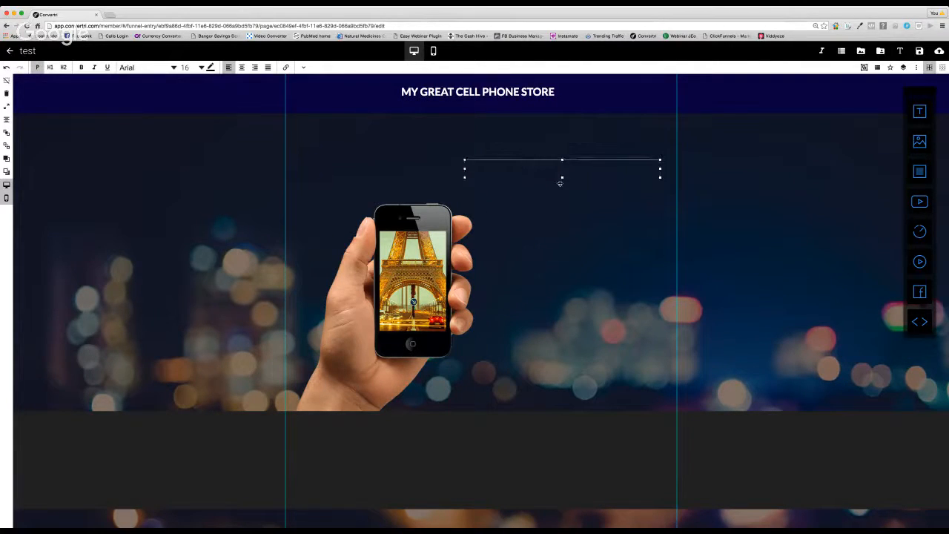
mouse_move(562, 178)
left_mouse_down()
mouse_move(561, 205)
mouse_move(564, 179)
left_mouse_up()
left_click(6, 94)
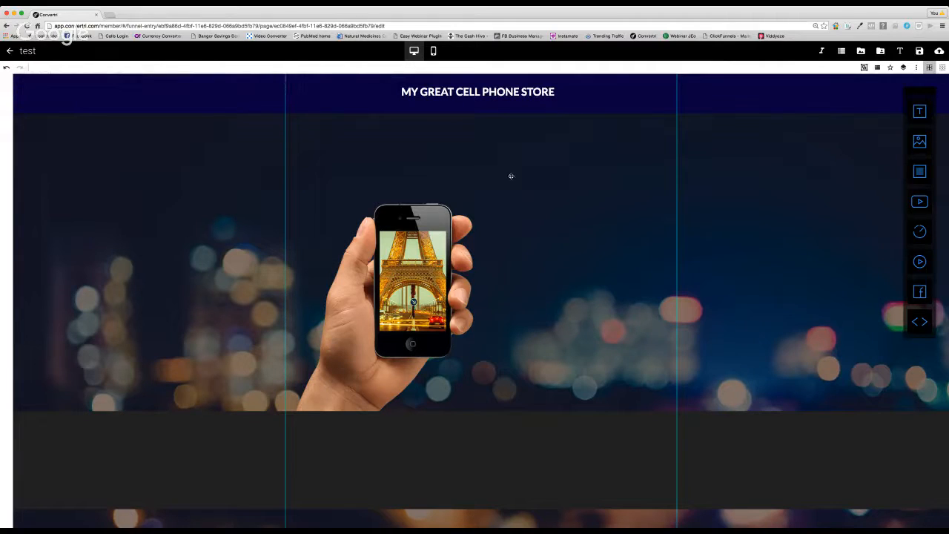
Duplicate the header text and place the copy over the background image, just above the phone.
left_click(523, 99)
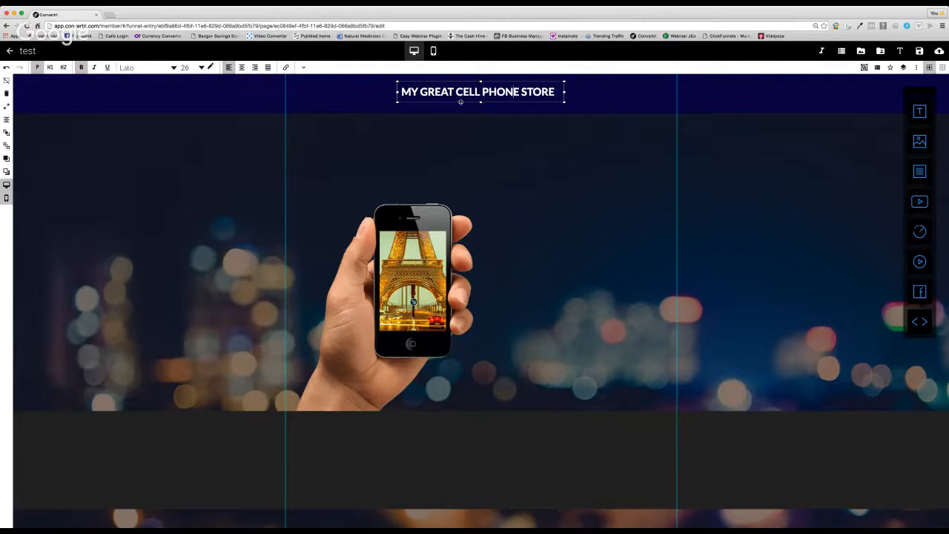
left_click_drag(492, 102, 548, 194)
left_click(603, 185)
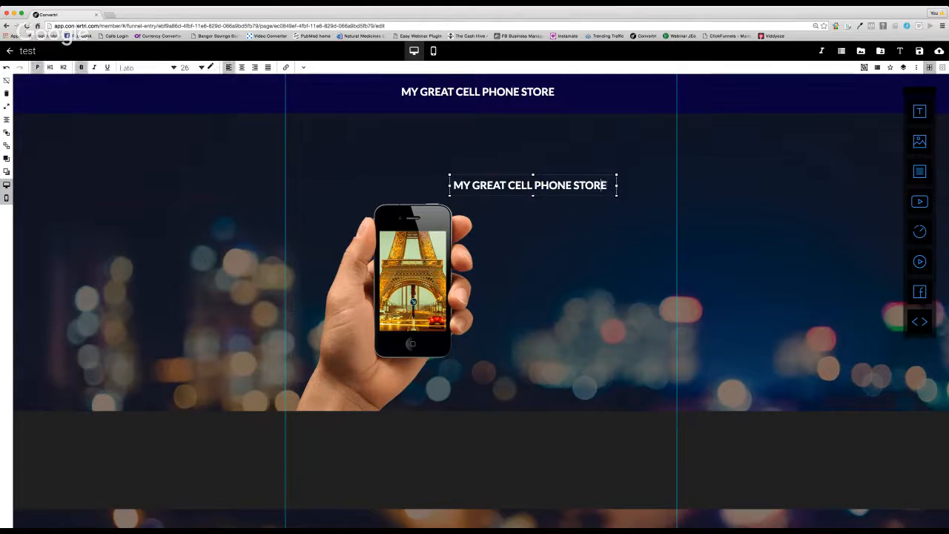
Replace the copied text with "For all The Best Daily Offer on Cell Ohlnes and Accessories Join My Mailing List and Receive Your FREE Emergency Charger".
left_click_drag(604, 186, 328, 178)
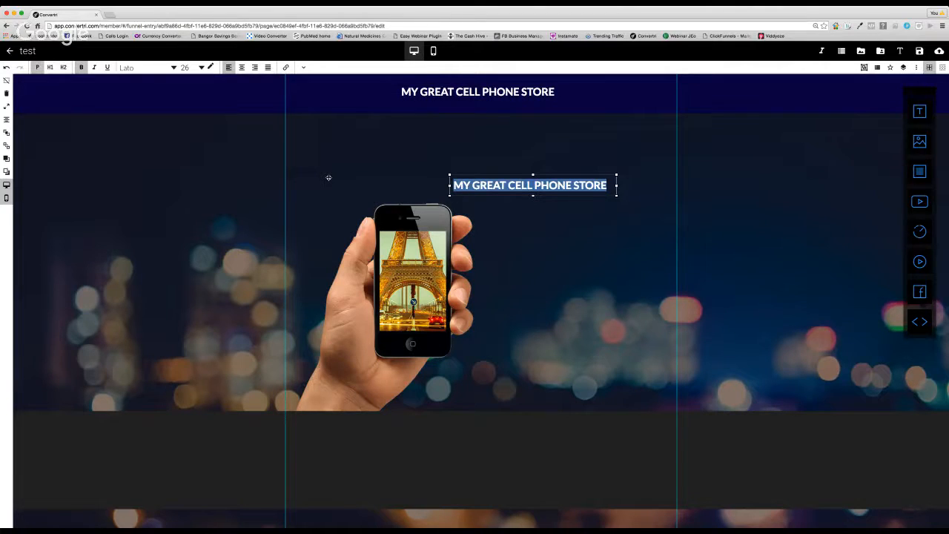
type("For a")
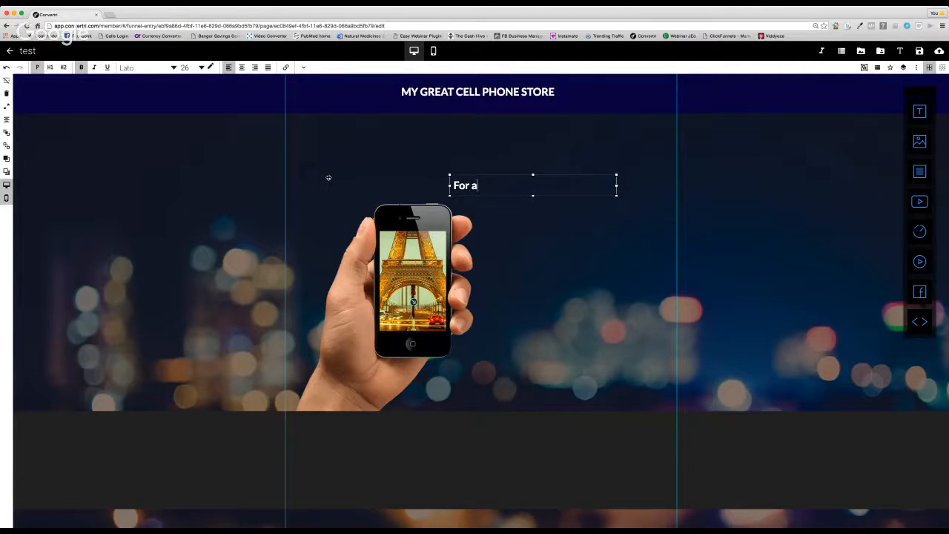
type("ll The Best Daily P")
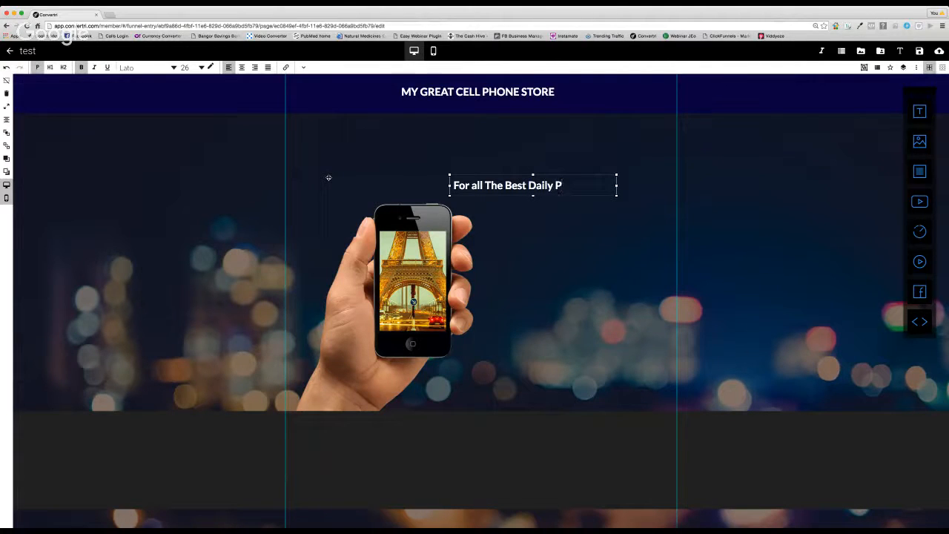
key("BackSpace")
type("Offer")
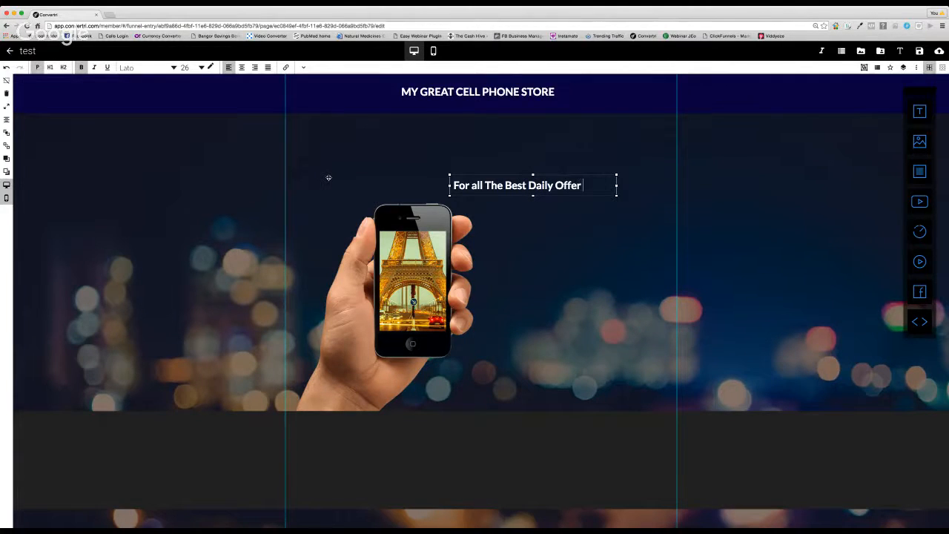
type(" on C")
type("ell Ohlnes and Acc")
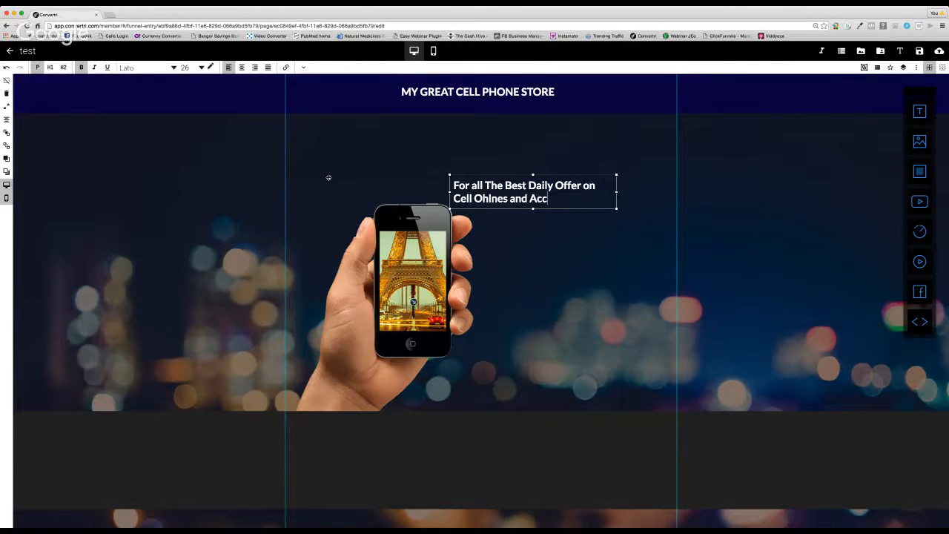
type("essories Join My Mai")
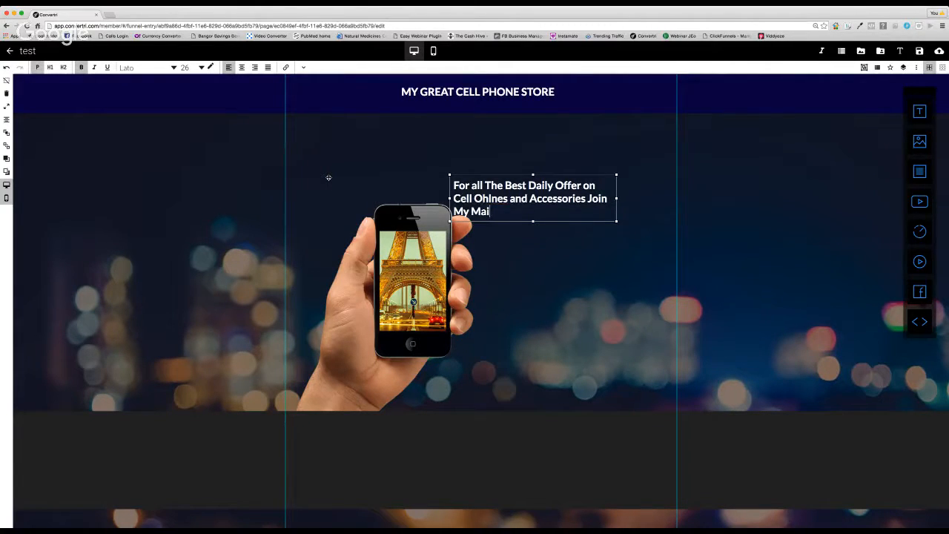
type("ling Oi")
type("List")
type(" and Rece")
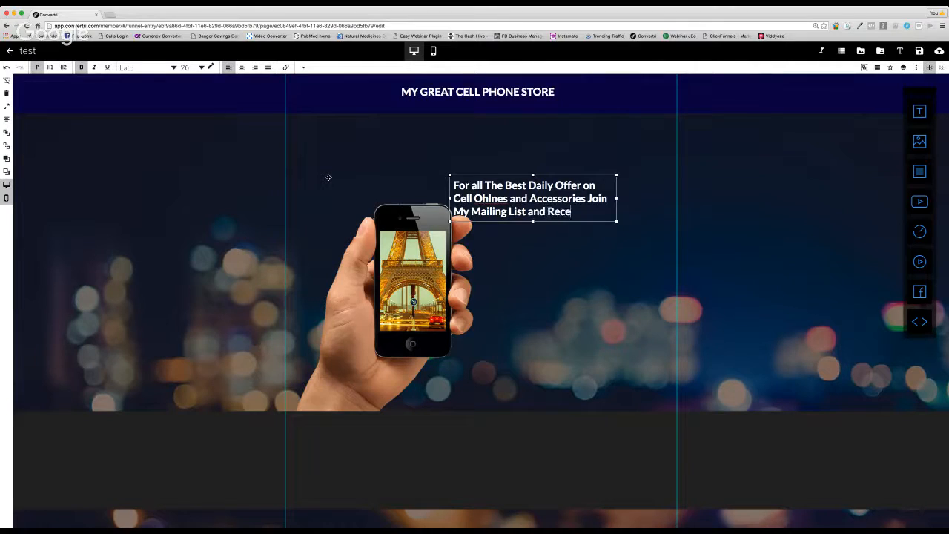
type("ive Your FREE")
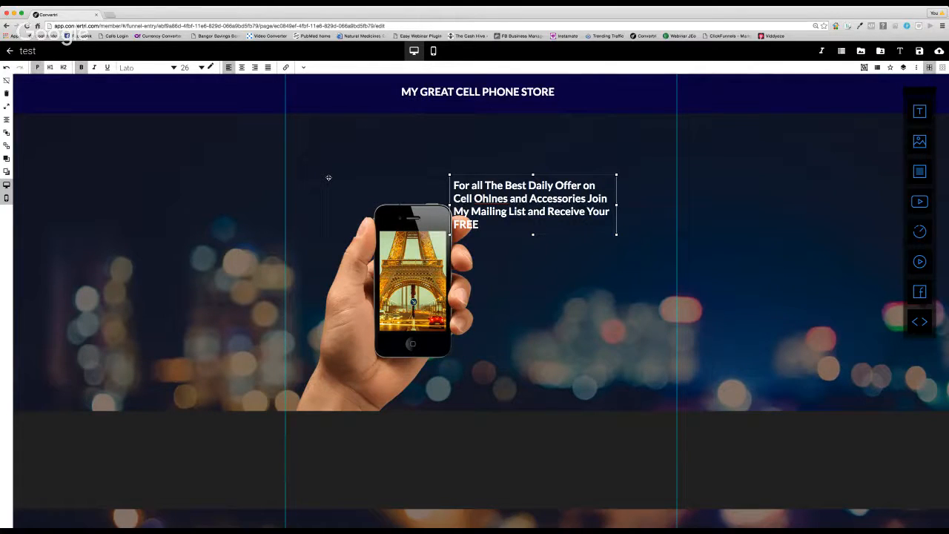
type(" Emergency Charger")
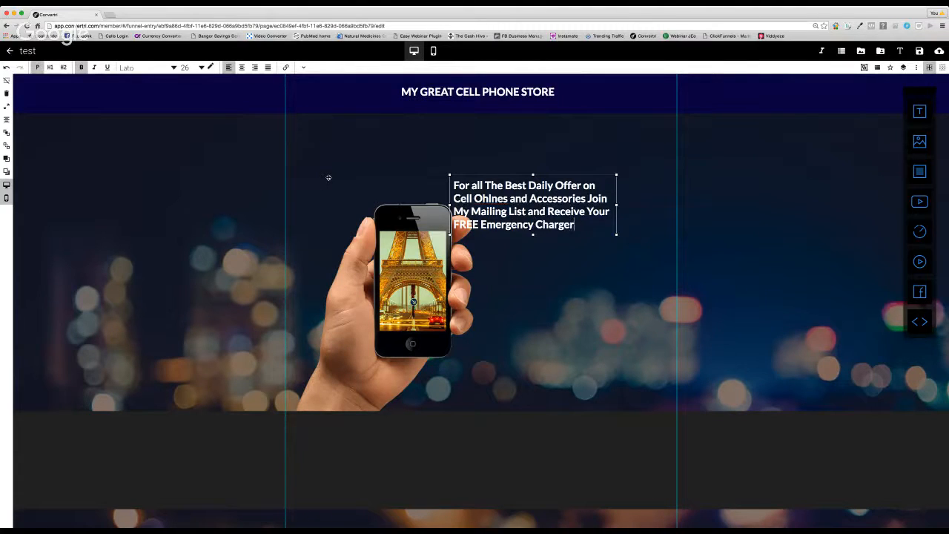
left_click(580, 261)
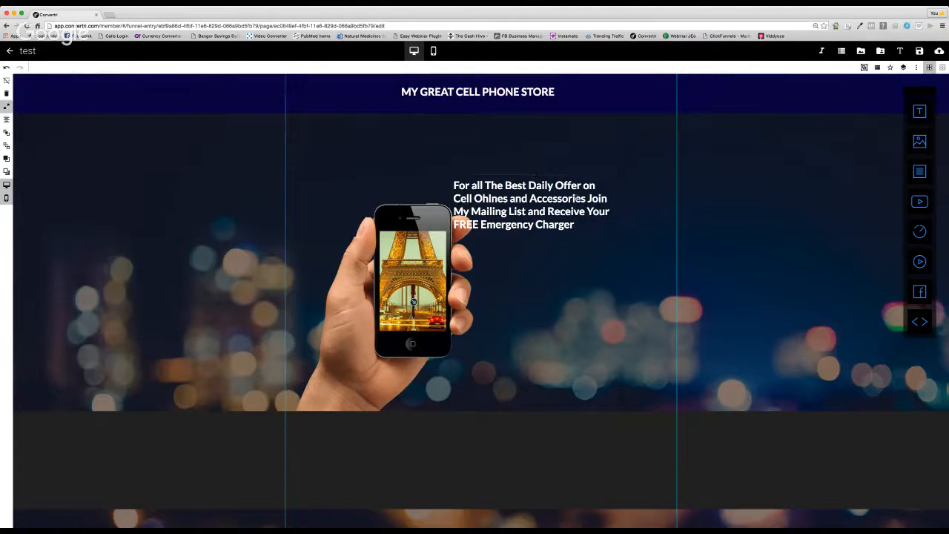
Remove the bold formatting from the offer text and widen its text box so it wraps onto three lines.
double_click(585, 224)
left_click_drag(585, 225, 564, 224)
key("super+a")
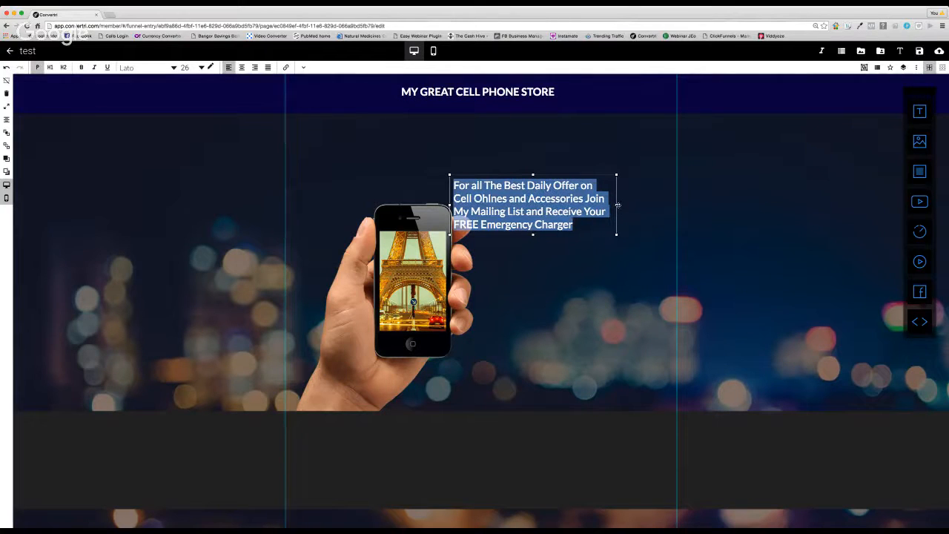
left_click_drag(617, 205, 660, 205)
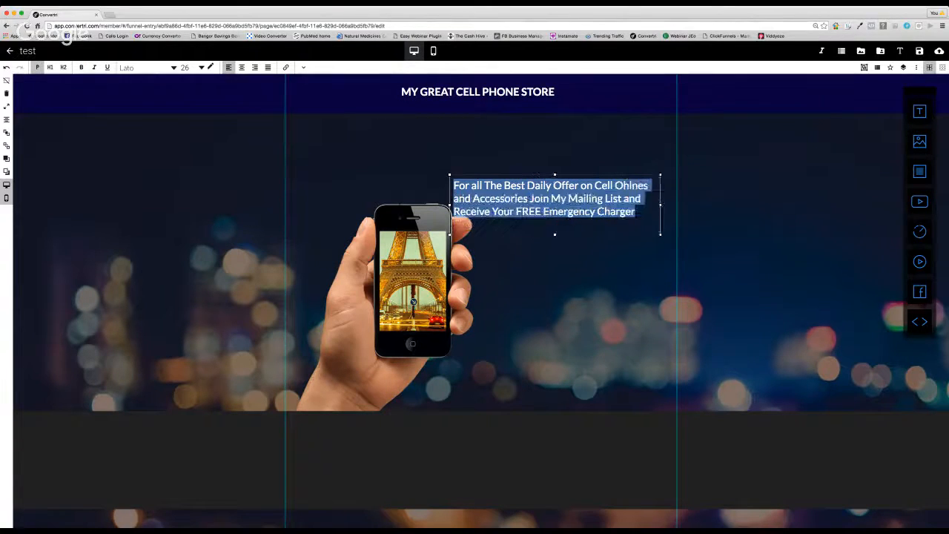
left_click(559, 228)
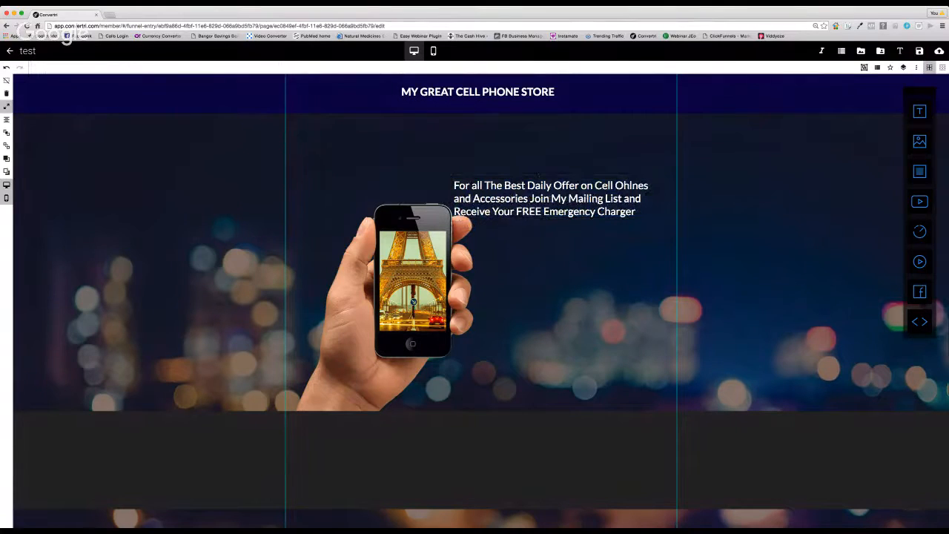
Move the offer text between the header panel and the hand image and widen its text box.
left_click(539, 211)
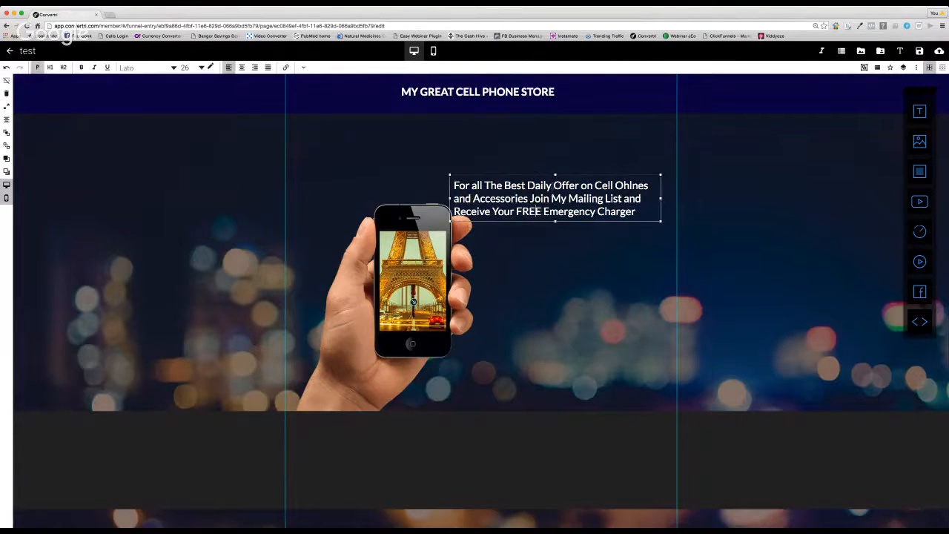
left_click_drag(548, 175, 451, 131)
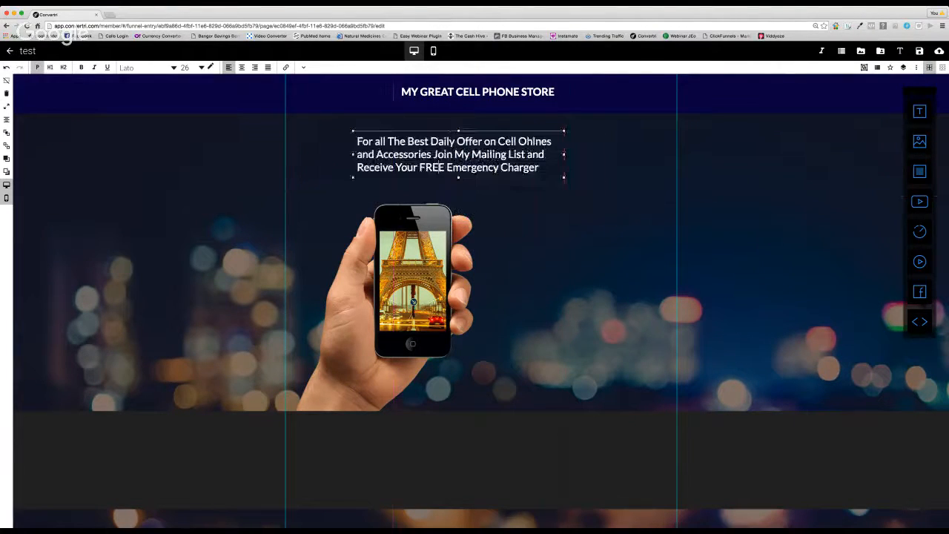
left_click_drag(564, 155, 637, 154)
Centre-align the offer text and widen its text box until the text fits on two lines.
left_click_drag(396, 168, 336, 109)
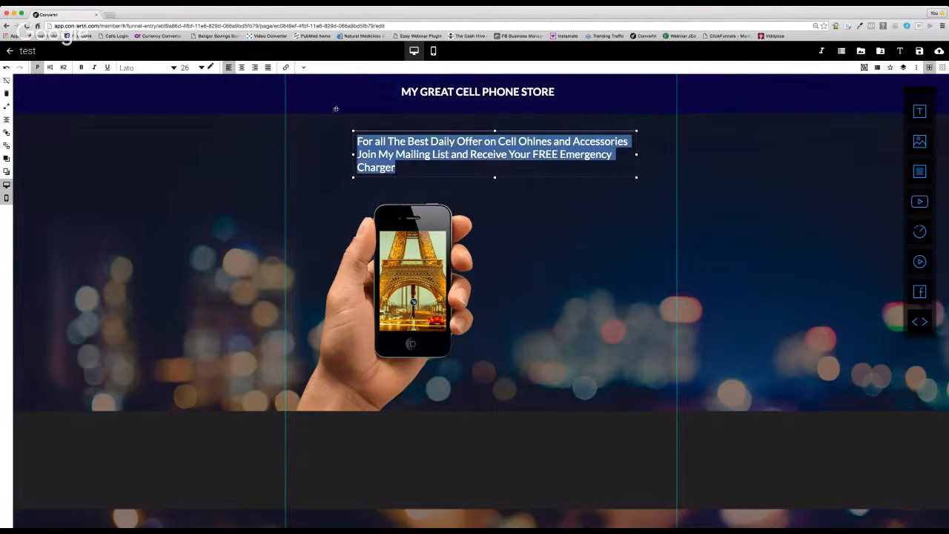
left_click(241, 66)
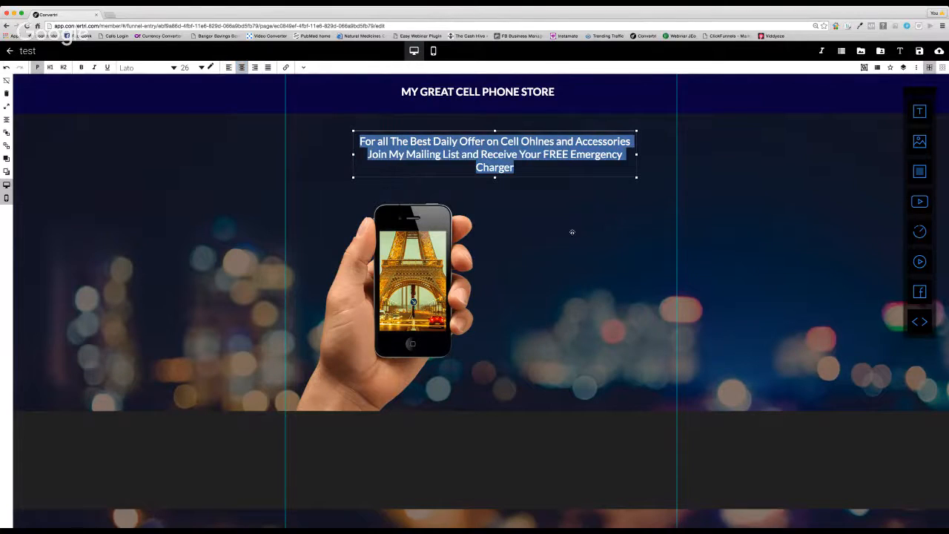
left_click(596, 184)
left_click(611, 172)
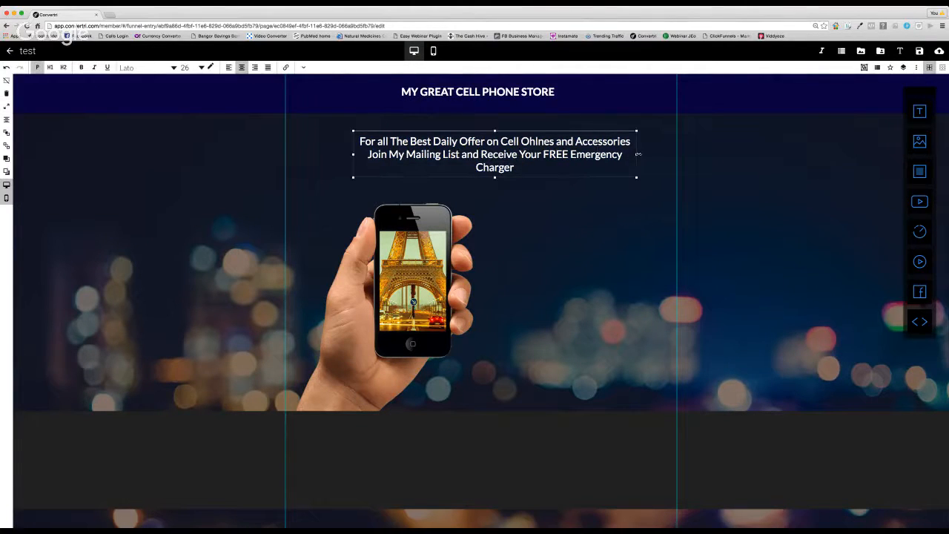
left_click_drag(637, 154, 657, 155)
Reposition the offer text slightly lower and closer to the page's centre, above the hand image.
left_click(504, 174)
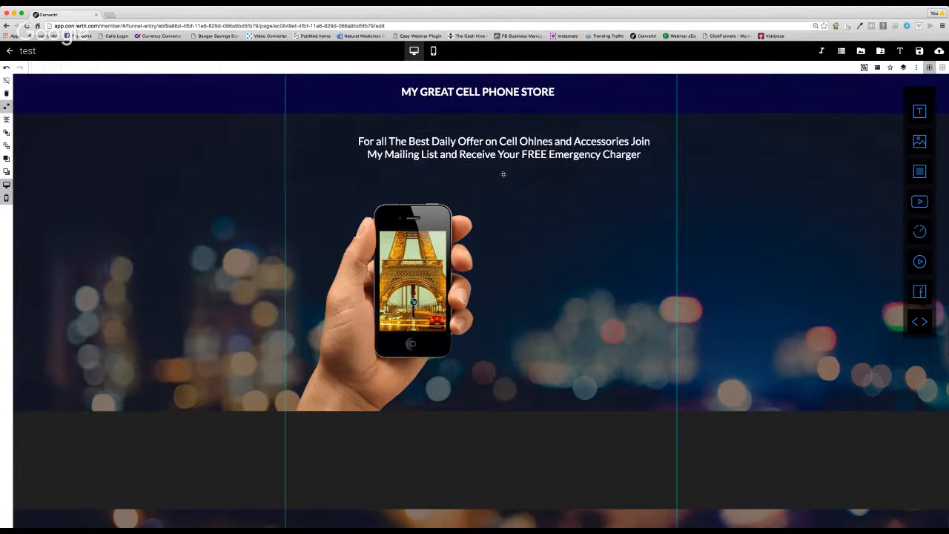
left_click(496, 156)
left_click_drag(495, 164, 483, 172)
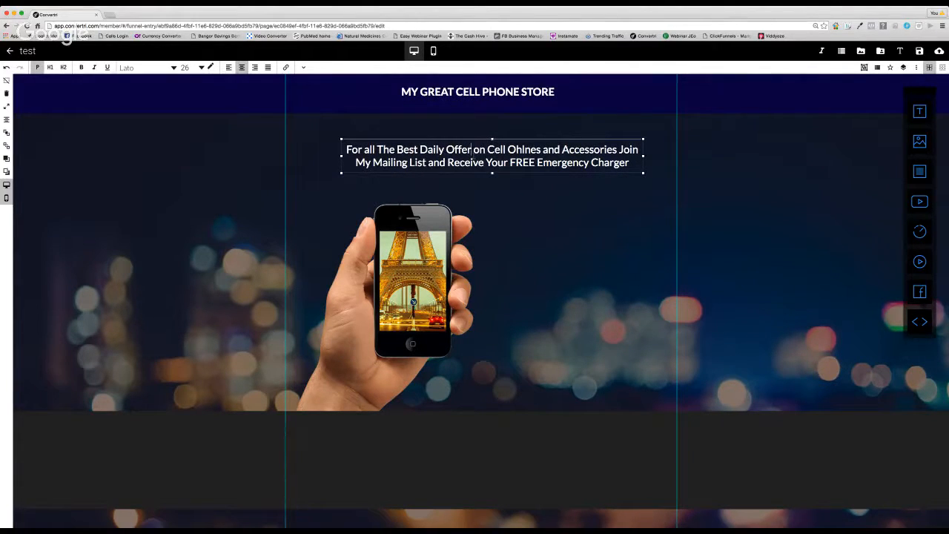
Correct the offer text's wording to read "Daily Offers On Cell Phones".
type("s")
key("Delete")
key("Delete")
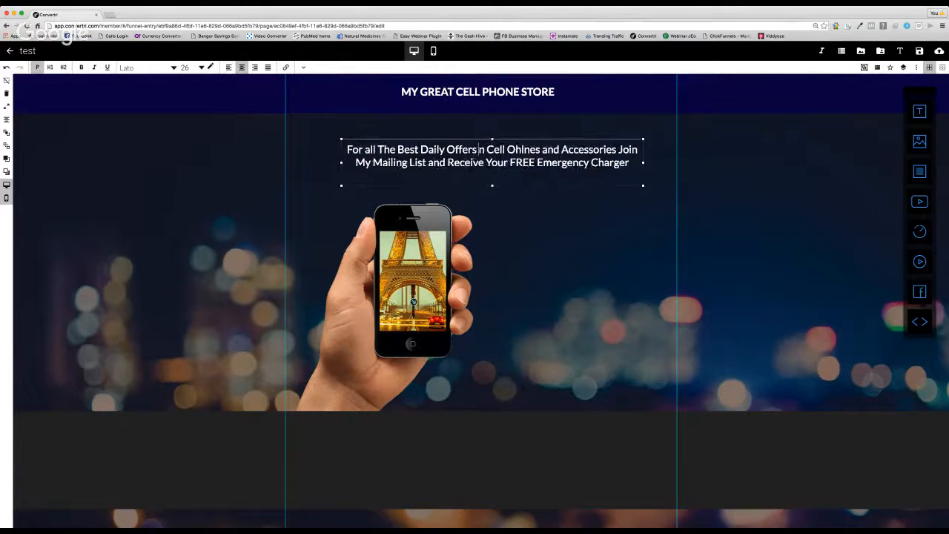
type("O")
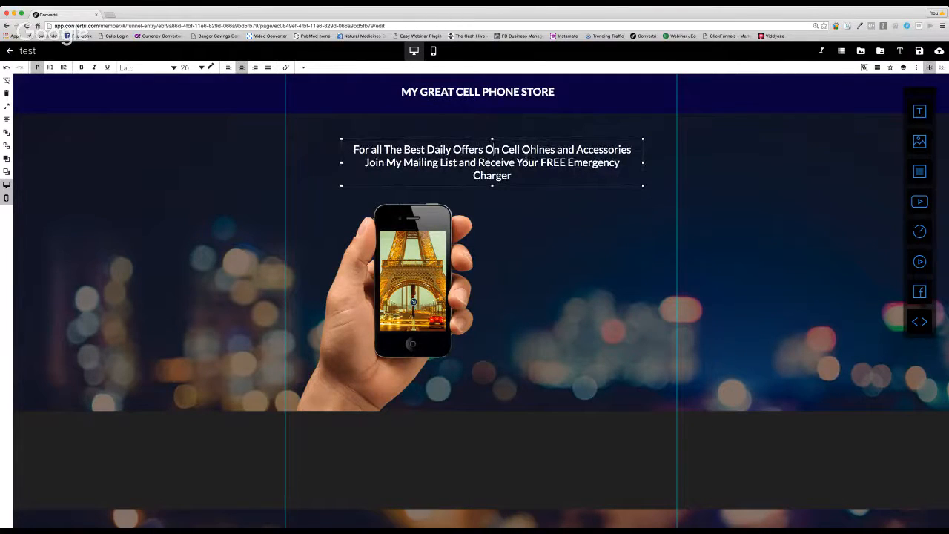
left_click_drag(556, 149, 523, 149)
type("Phones")
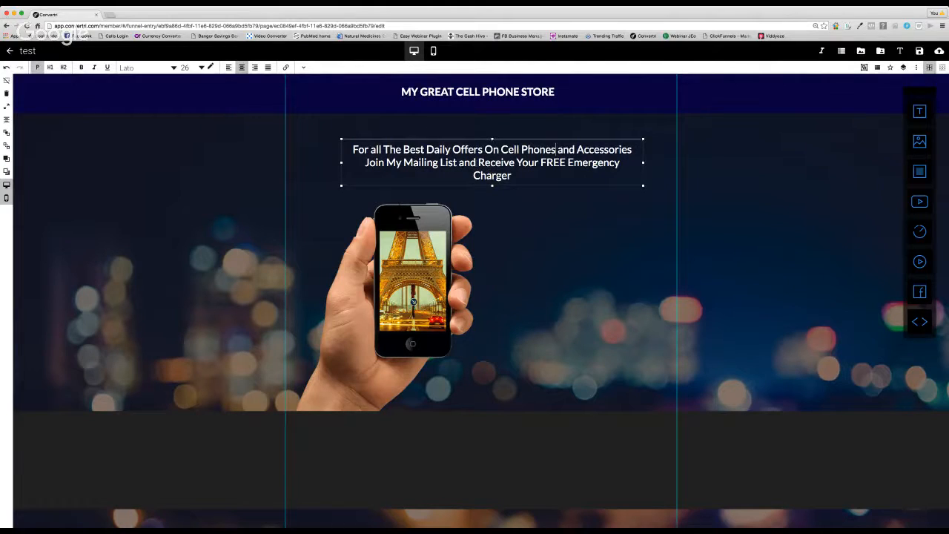
Remove "and" after "Mailing List" and put "Receive Your FREE Emergency Charger" on its own line in the offer text.
key("BackSpace")
key("BackSpace")
key("BackSpace")
key("BackSpace")
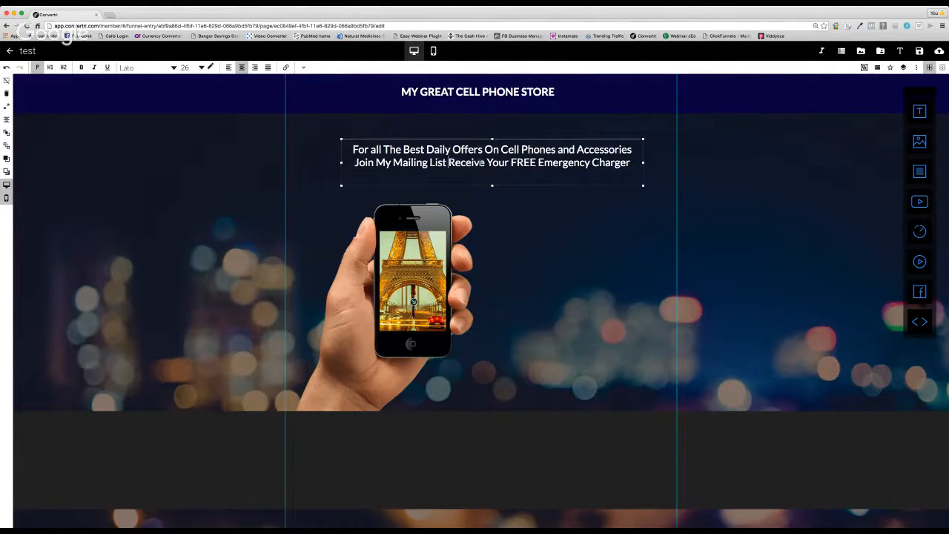
key("Return")
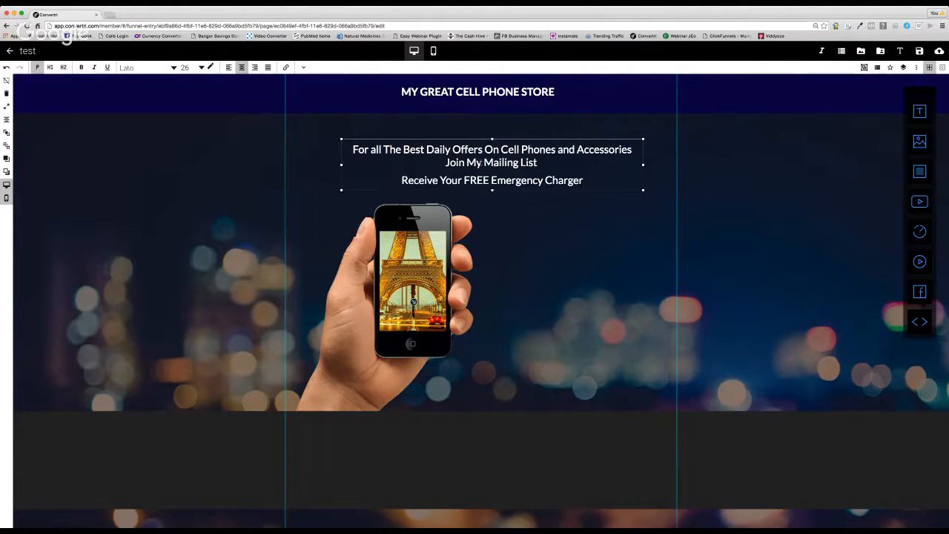
left_click(625, 237)
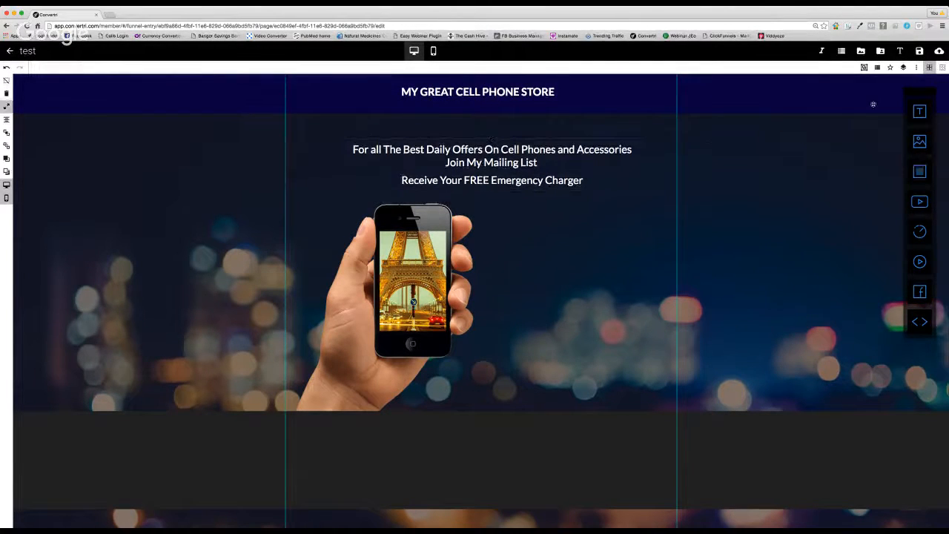
Add two text input fields and a Submit button beside the hand image.
left_click(877, 68)
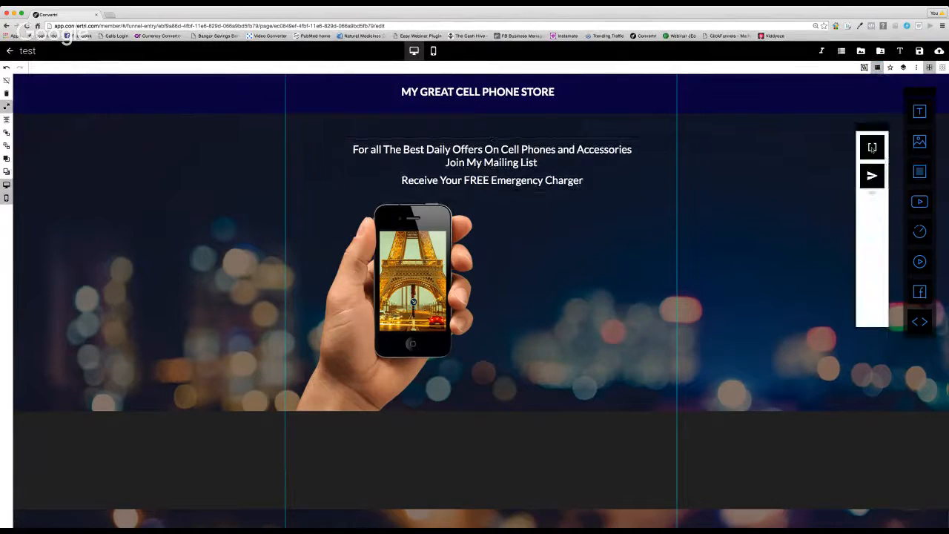
left_click_drag(872, 149, 530, 256)
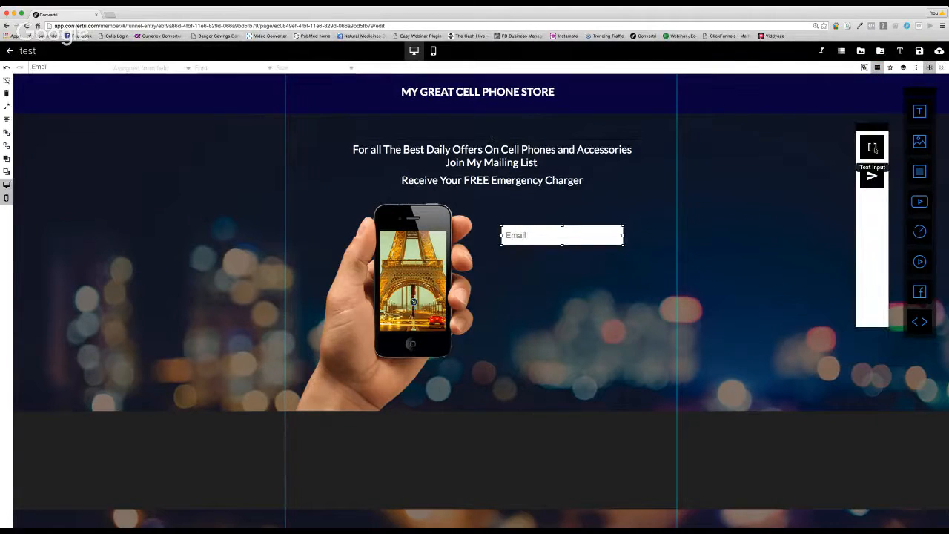
left_click_drag(872, 148, 534, 280)
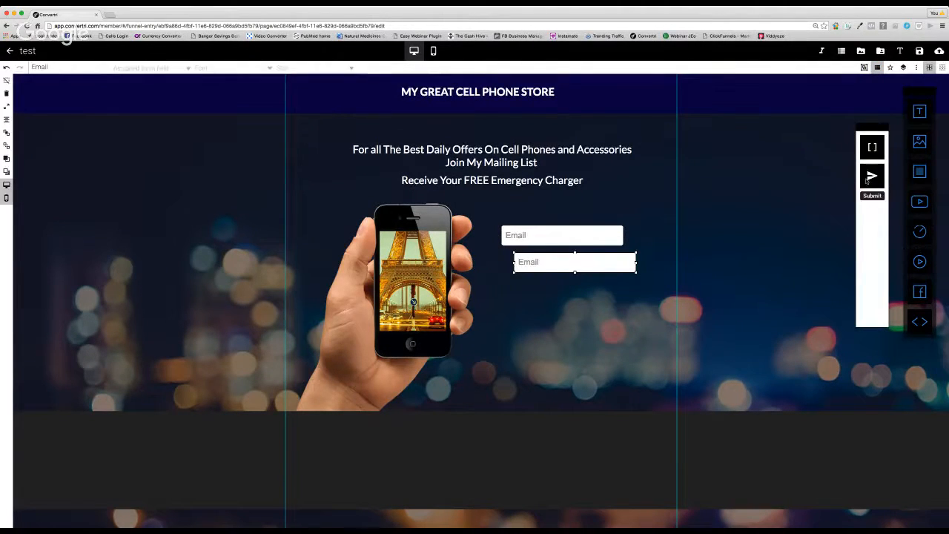
left_click_drag(872, 176, 598, 326)
Align the two input fields and the Submit button in one column and widen all three to the same width.
left_click_drag(572, 236, 572, 228)
left_click_drag(572, 262, 566, 259)
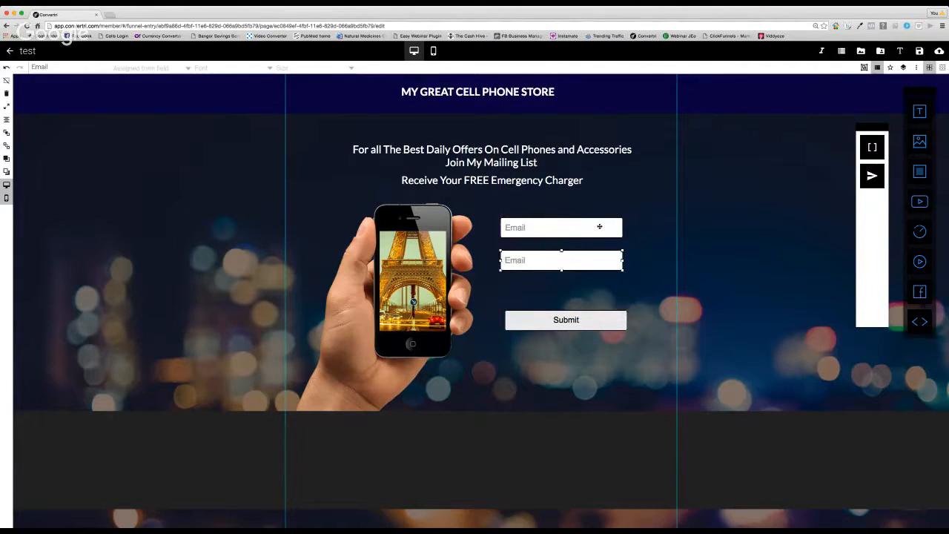
left_click_drag(623, 228, 652, 228)
left_click(620, 259)
left_click_drag(621, 258, 653, 259)
left_click_drag(576, 315, 654, 295)
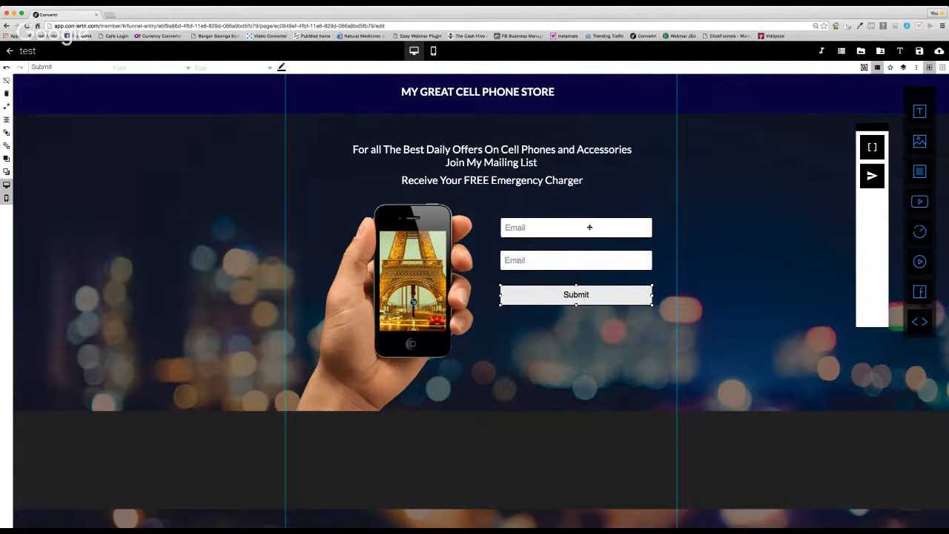
Change the upper input field's placeholder text to "Name".
left_click(525, 228)
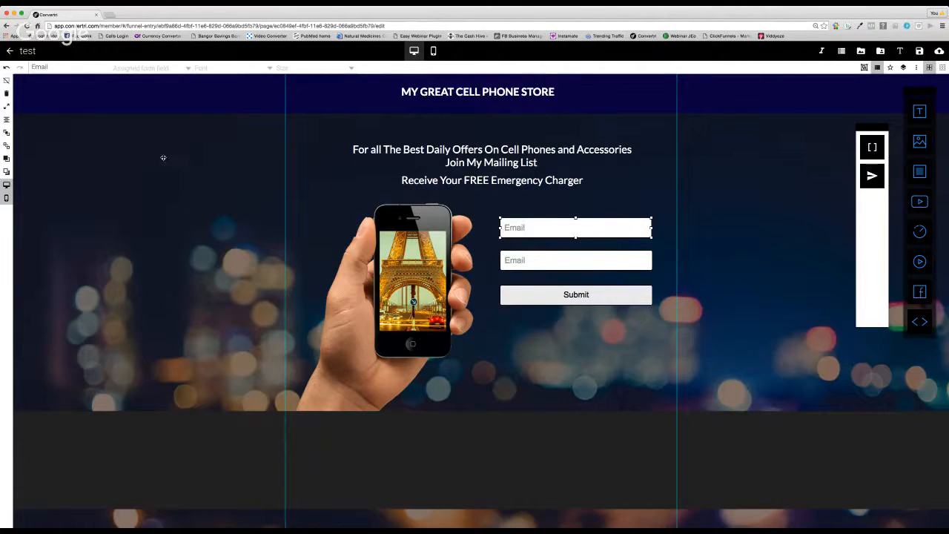
double_click(39, 66)
type("Name")
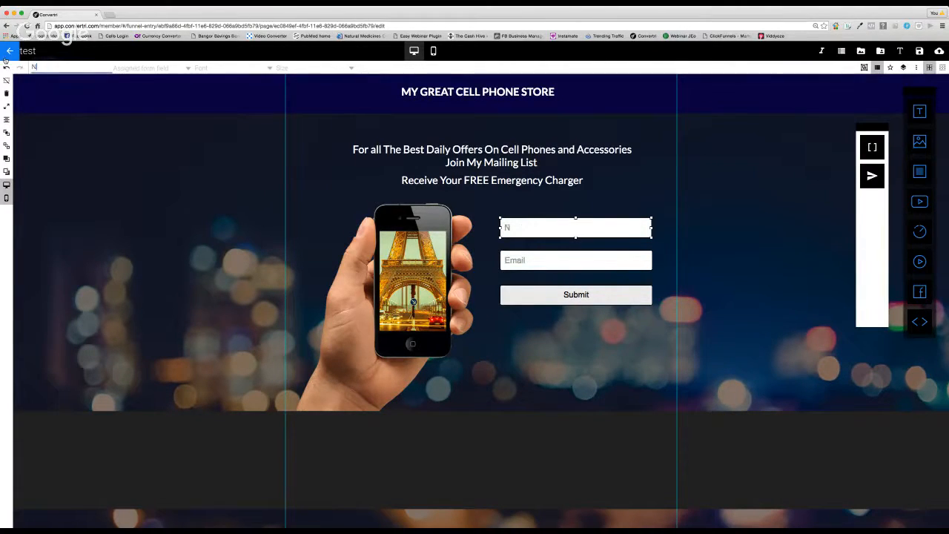
Set the Submit button's background colour to orange, rgb(237, 92, 6).
left_click(556, 302)
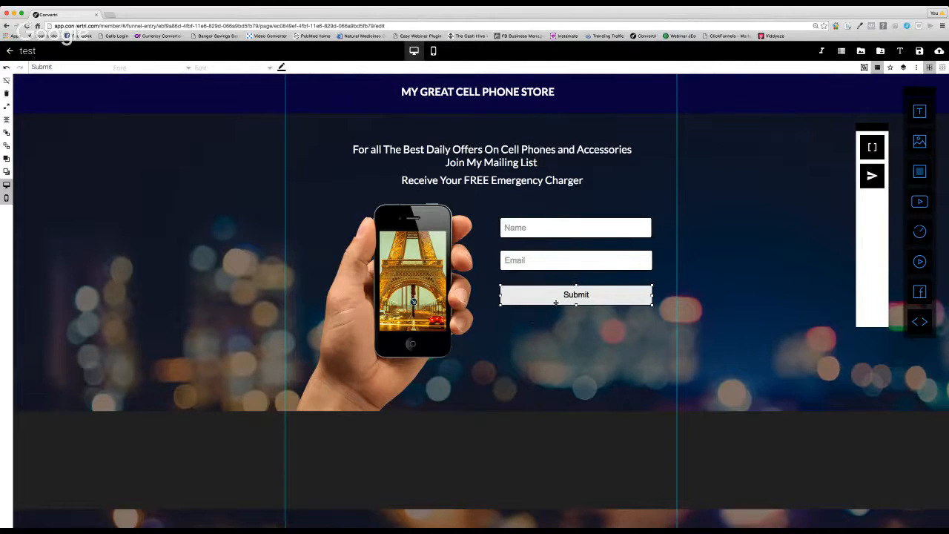
left_click(917, 67)
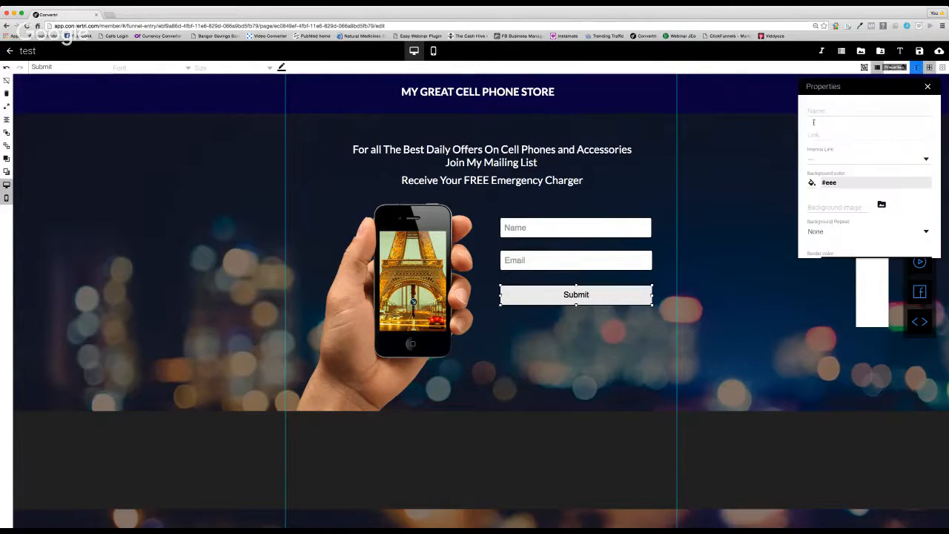
left_click(812, 183)
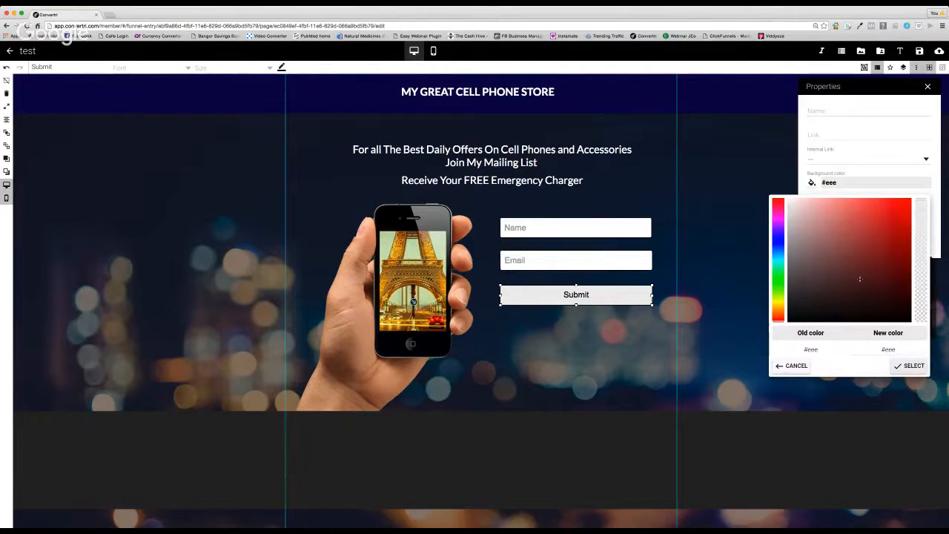
left_click(778, 306)
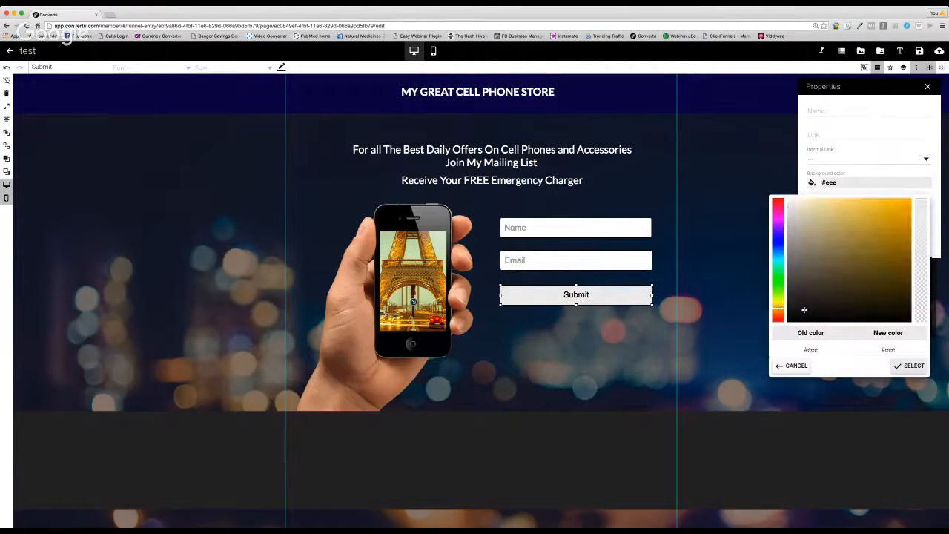
left_click(780, 316)
left_click(907, 206)
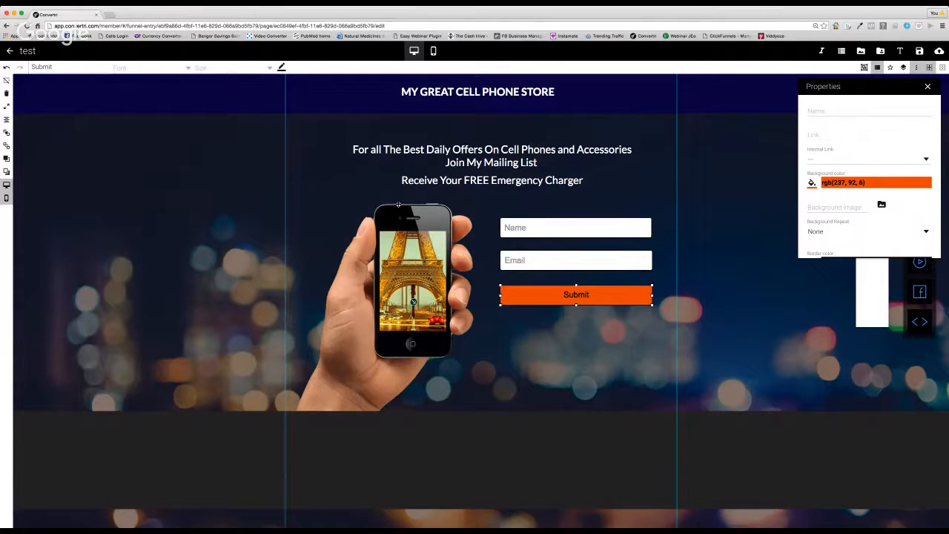
Change the Submit button's text colour to white, rgb(255, 255, 255).
left_click(281, 67)
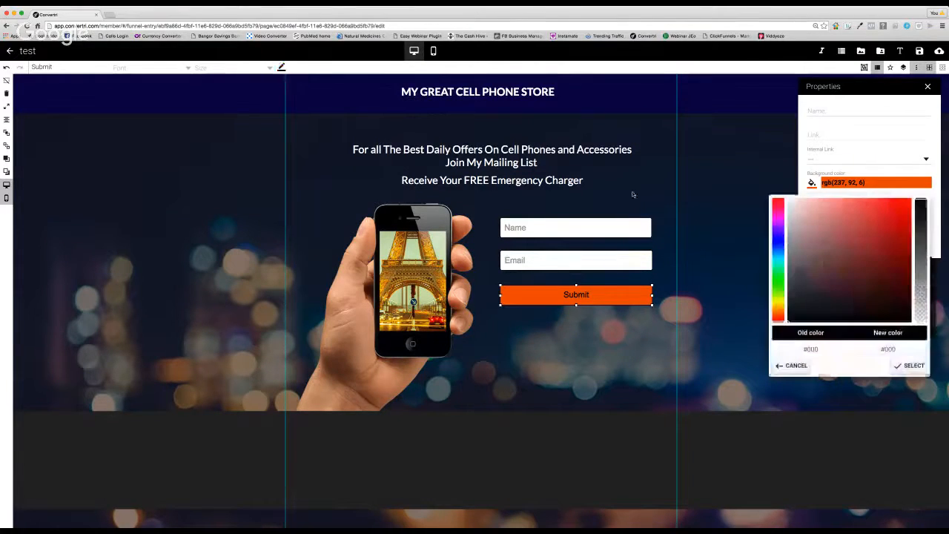
left_click_drag(833, 209, 752, 183)
left_click(909, 365)
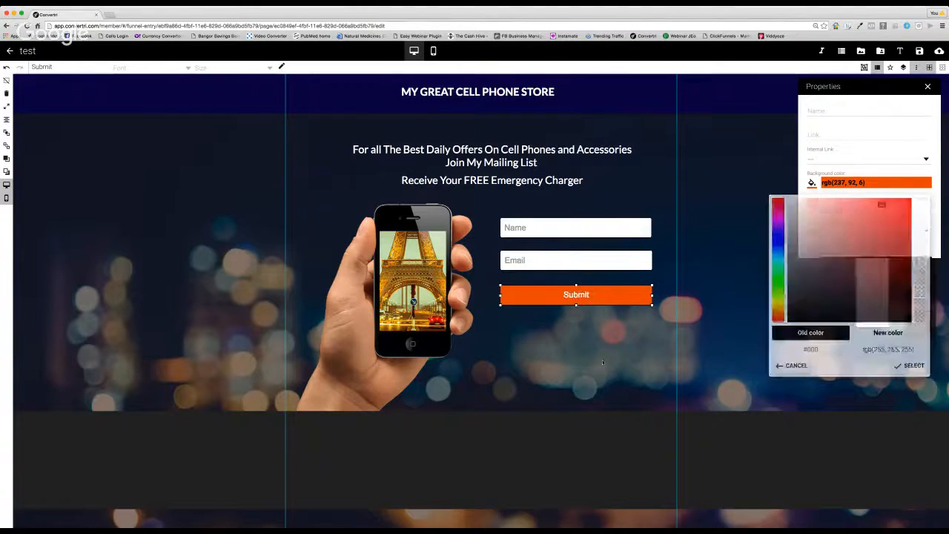
Shift the Submit button and the Email and Name fields slightly lower, keeping even spacing between them.
left_click_drag(597, 300, 596, 311)
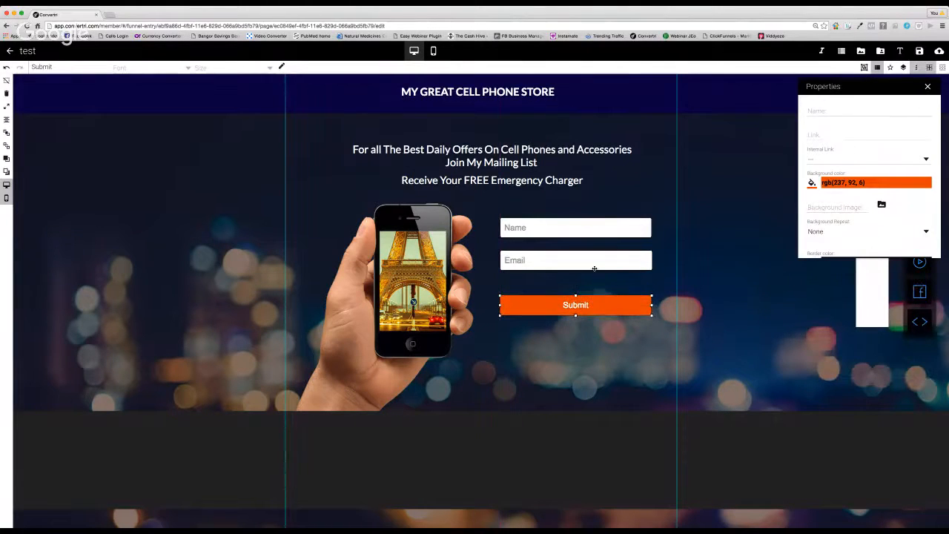
left_click_drag(596, 270, 595, 281)
left_click_drag(595, 229, 594, 240)
Extend the dark grey panel downward over the lower background strip and set its upper edge at the base of the hand image.
left_click_drag(559, 472, 557, 441)
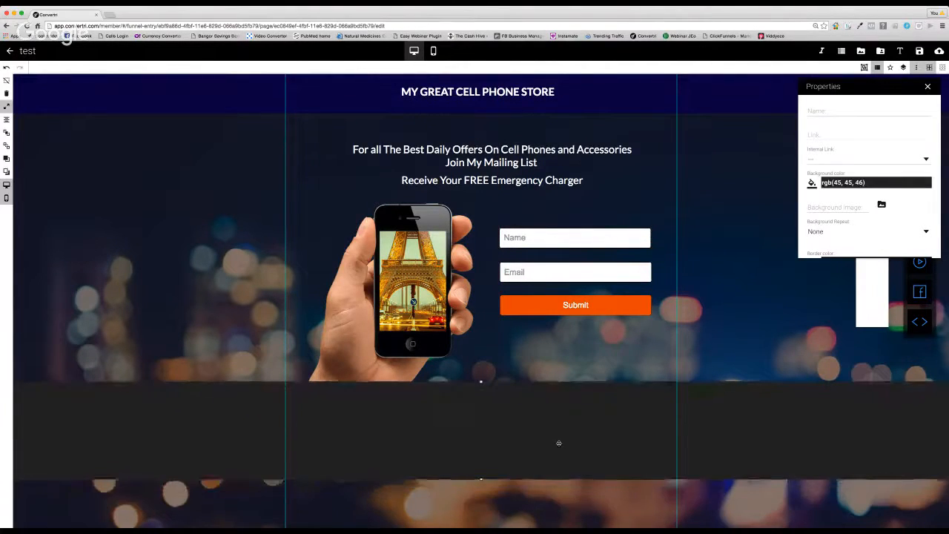
left_click_drag(481, 479, 481, 529)
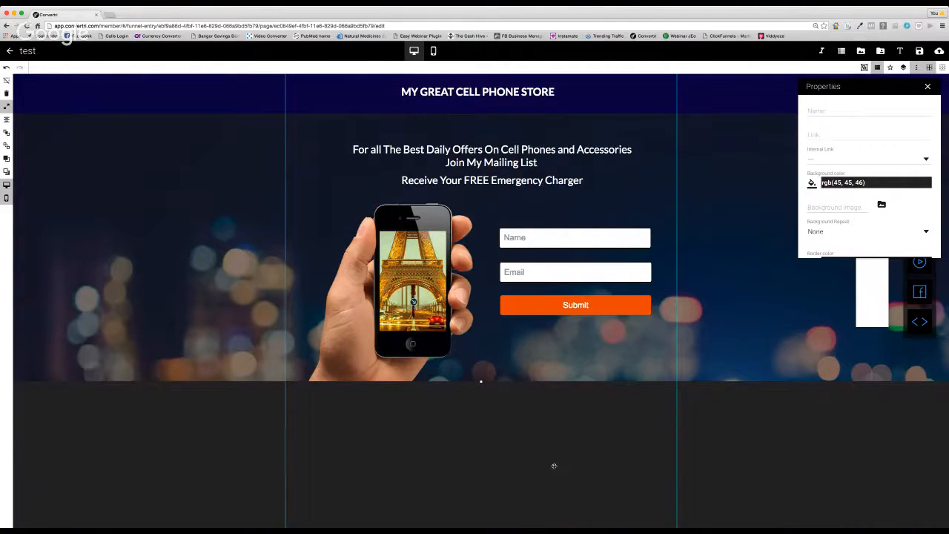
left_click_drag(481, 382, 481, 404)
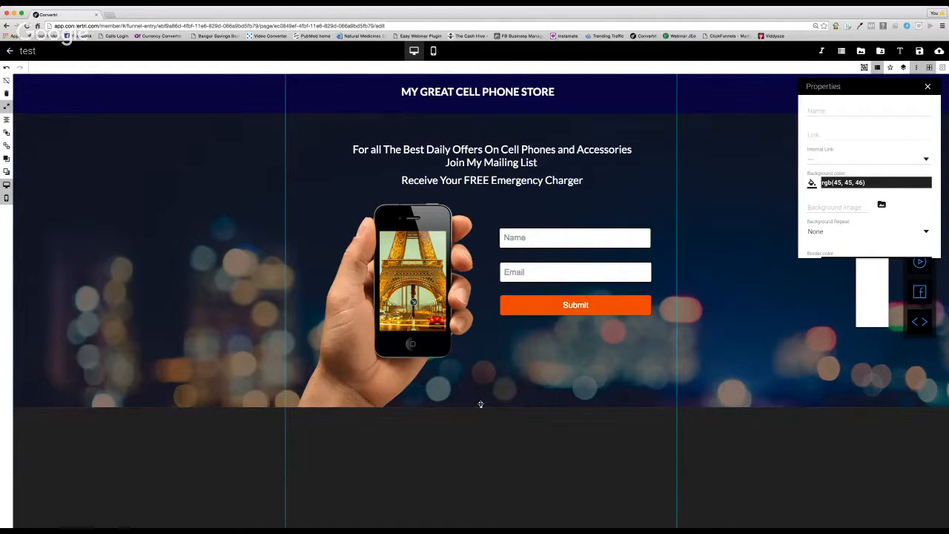
Duplicate the offer text below the Submit button and narrow the copy's text box.
left_click(551, 188)
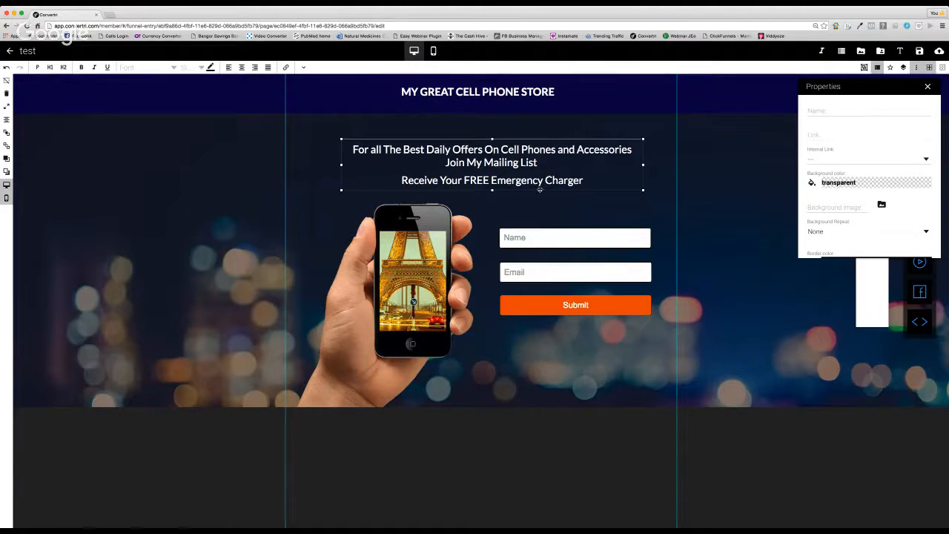
left_click_drag(540, 190, 623, 377)
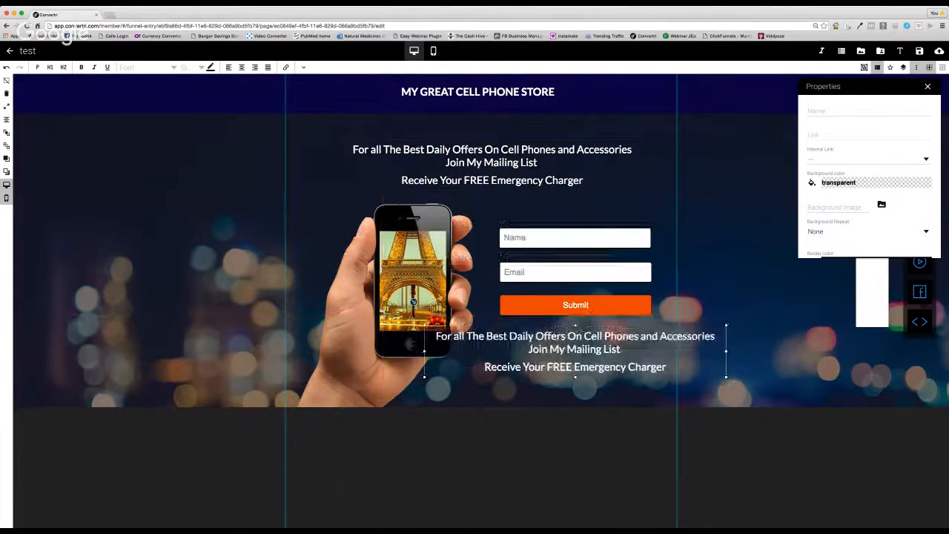
left_click_drag(726, 351, 401, 319)
Replace the duplicated offer text with "We respect your Privacy".
double_click(610, 381)
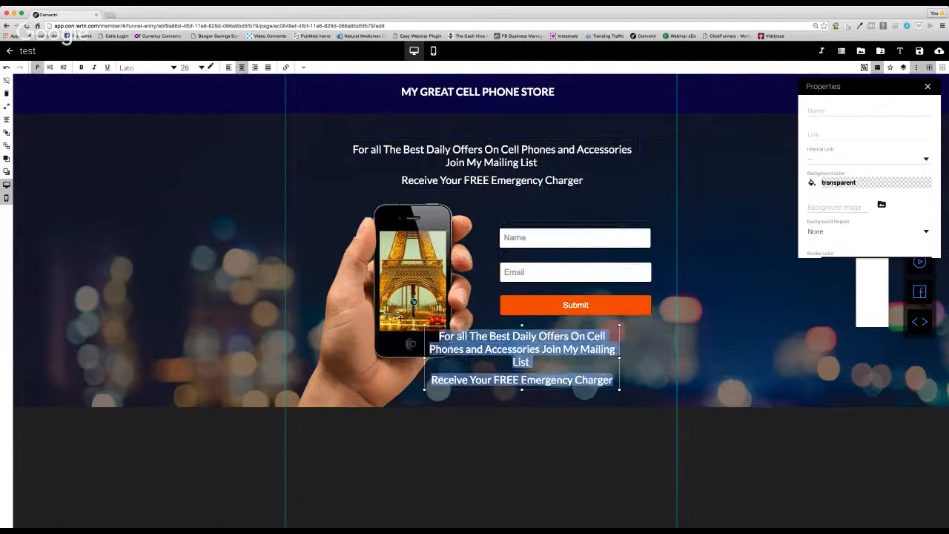
type("we res")
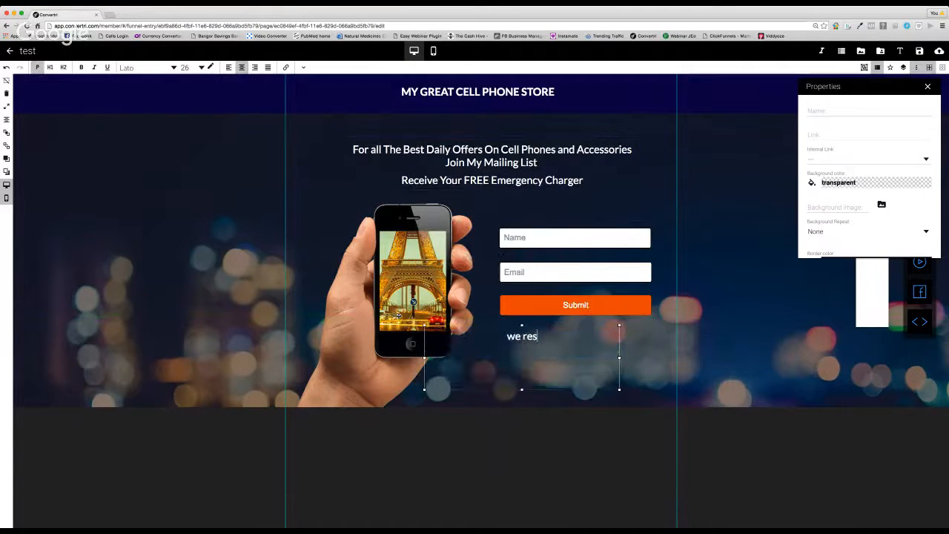
type("pect your ")
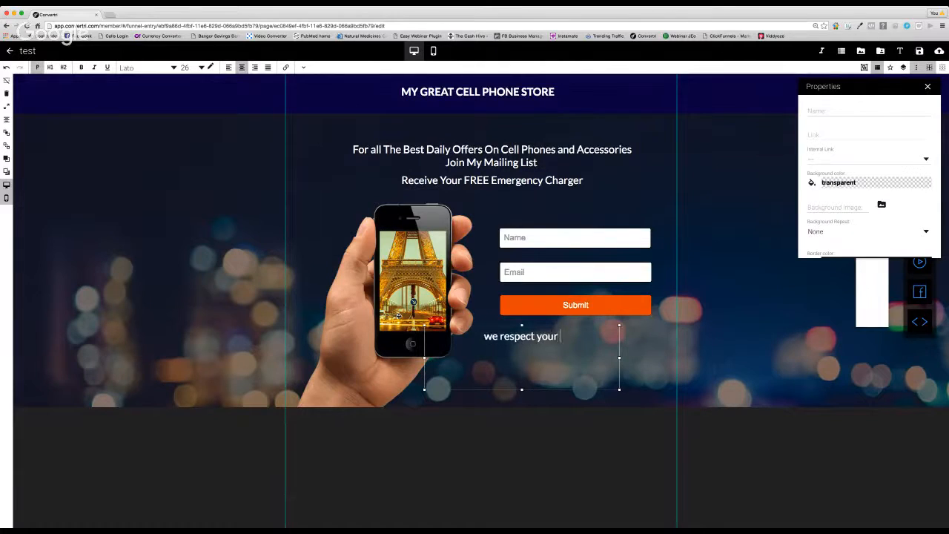
type("Privacy")
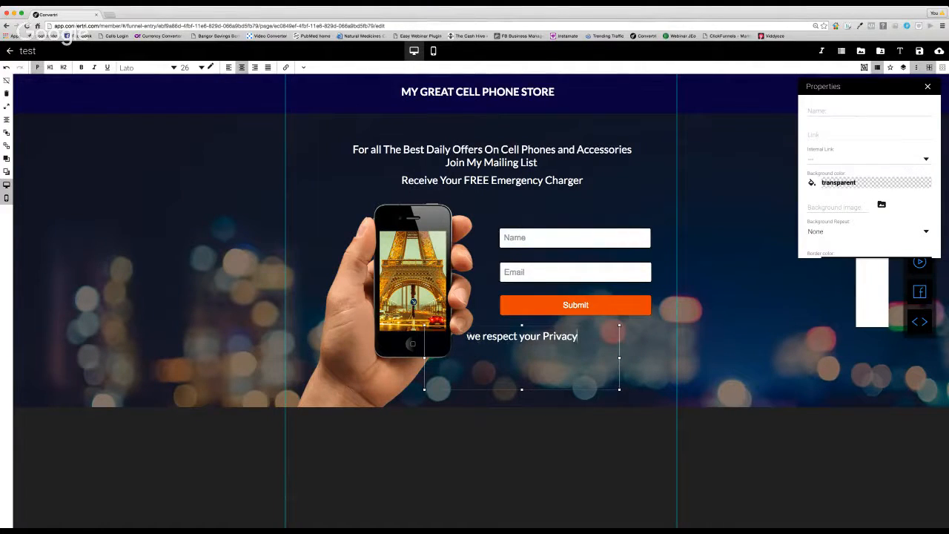
key("BackSpace")
type("W")
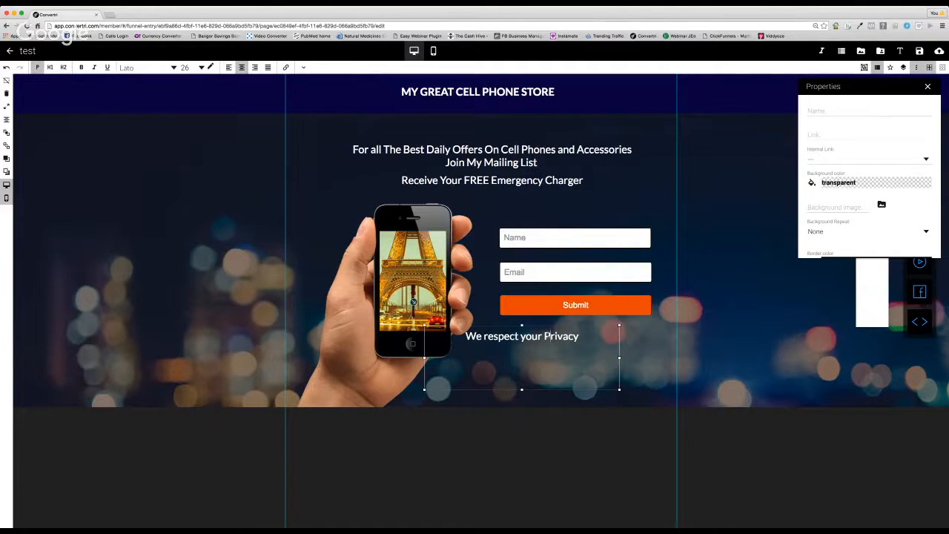
Change "Privacy" to lowercase and extend the line to read "We respect your privacy & will never share your details".
left_click(550, 335)
key("BackSpace")
type("privacy")
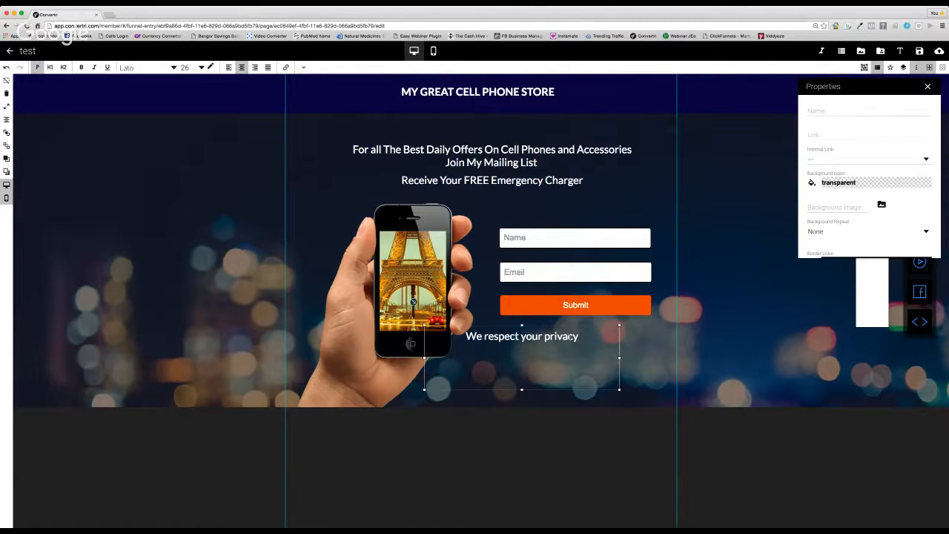
type(" & w")
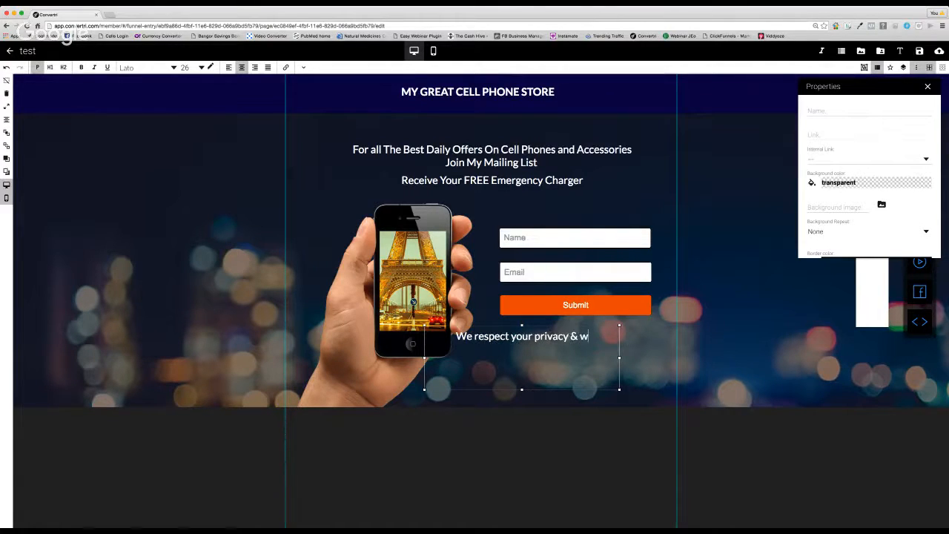
type("ill never sh")
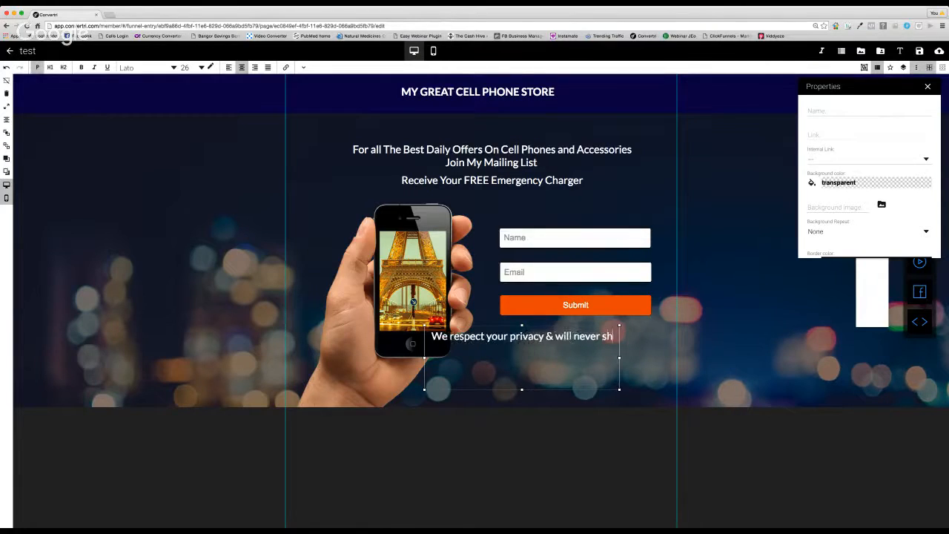
type("are your de")
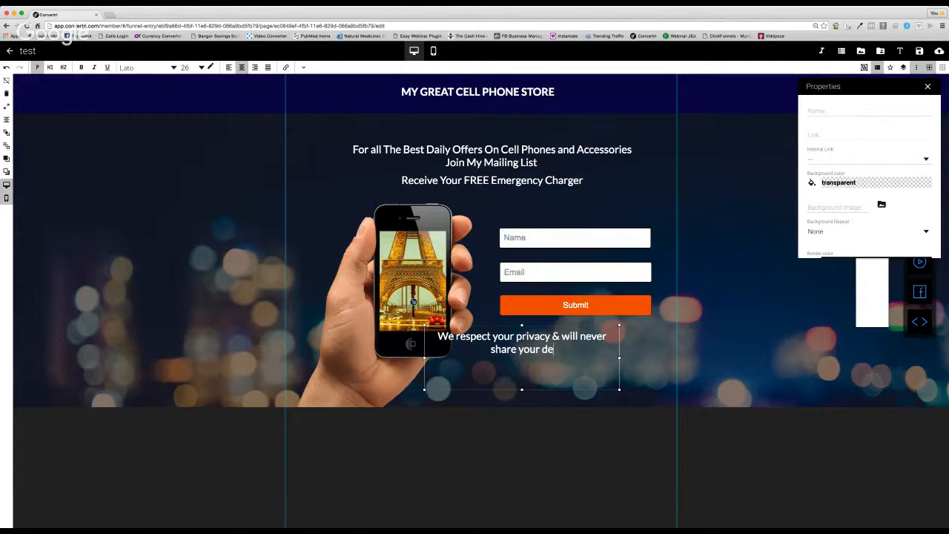
type("tails")
Set the whole privacy text to font size 16.
scroll(474, 296, "down", 1)
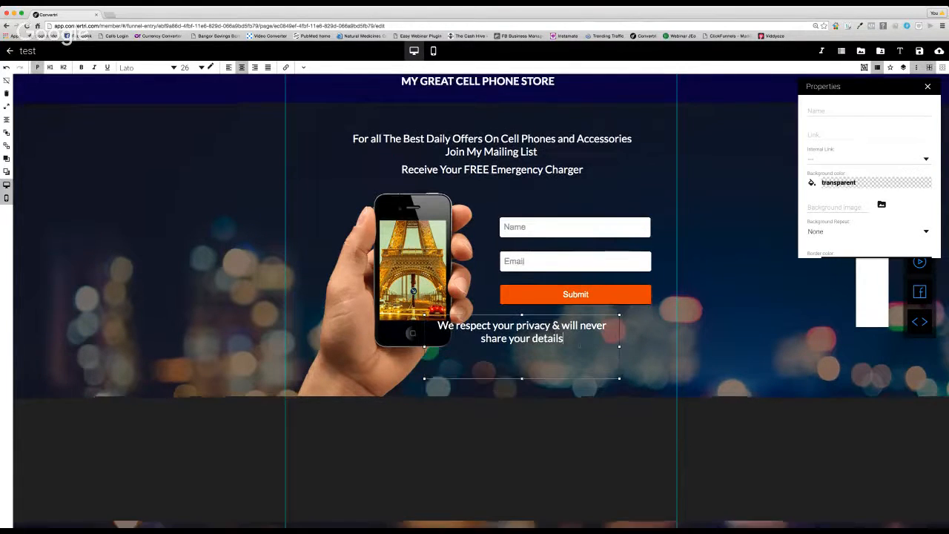
key("super+a")
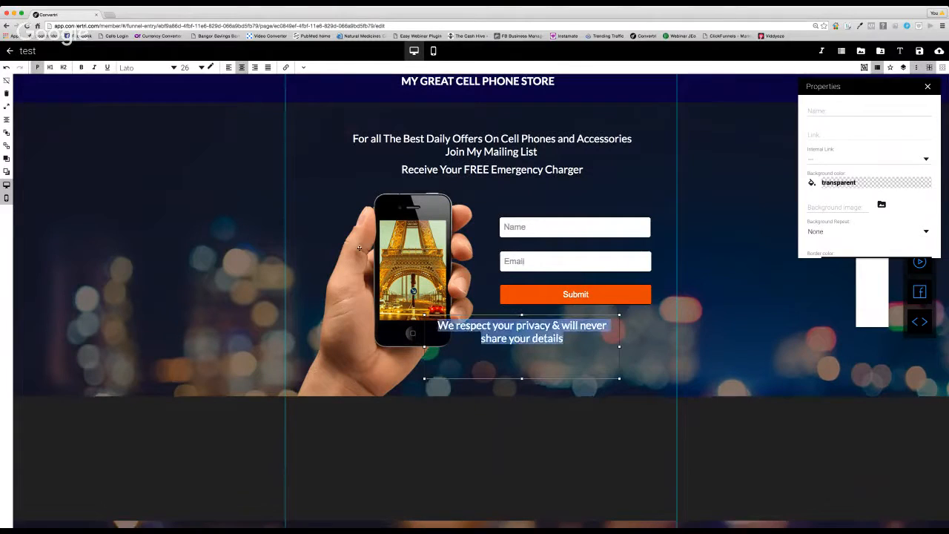
left_click(200, 68)
scroll(194, 81, "up", 5)
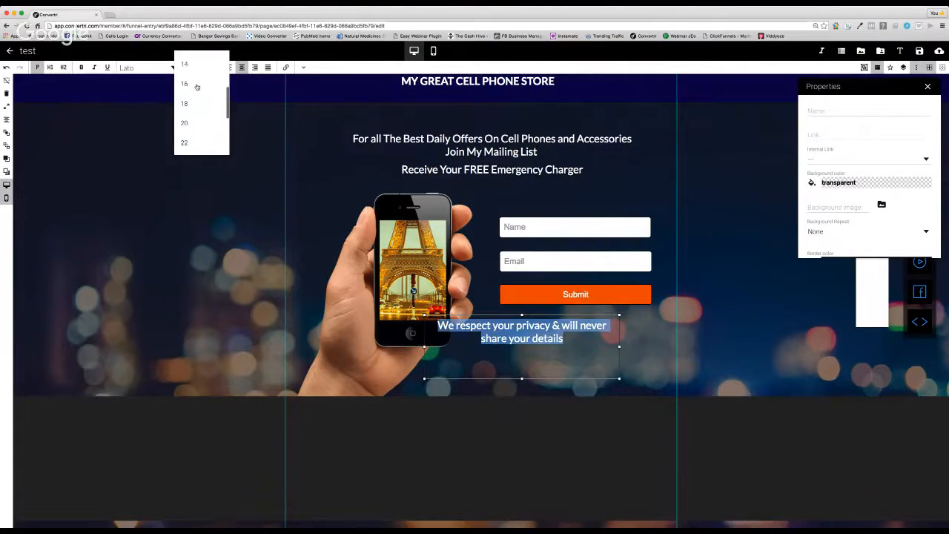
left_click(187, 97)
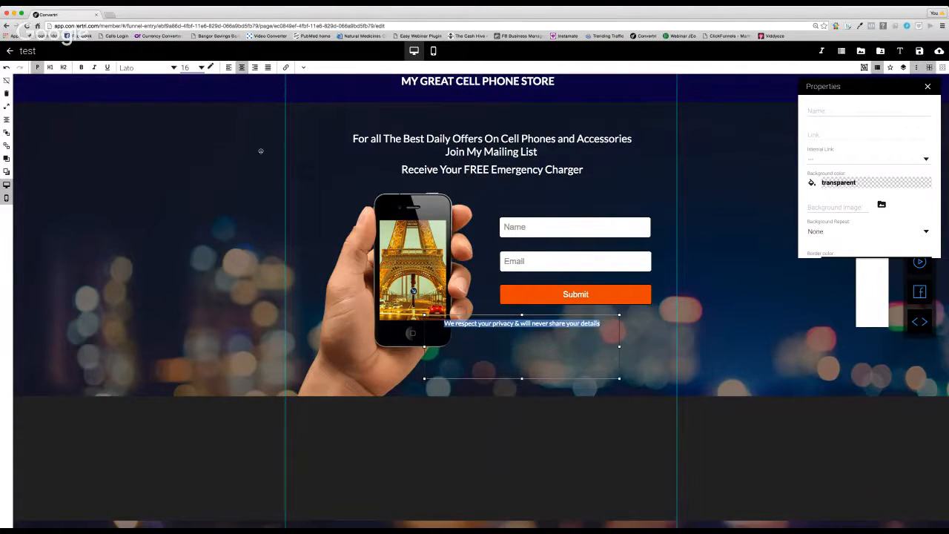
Reduce the privacy text box to one line in height and centre it directly beneath the Submit button.
left_click(717, 329)
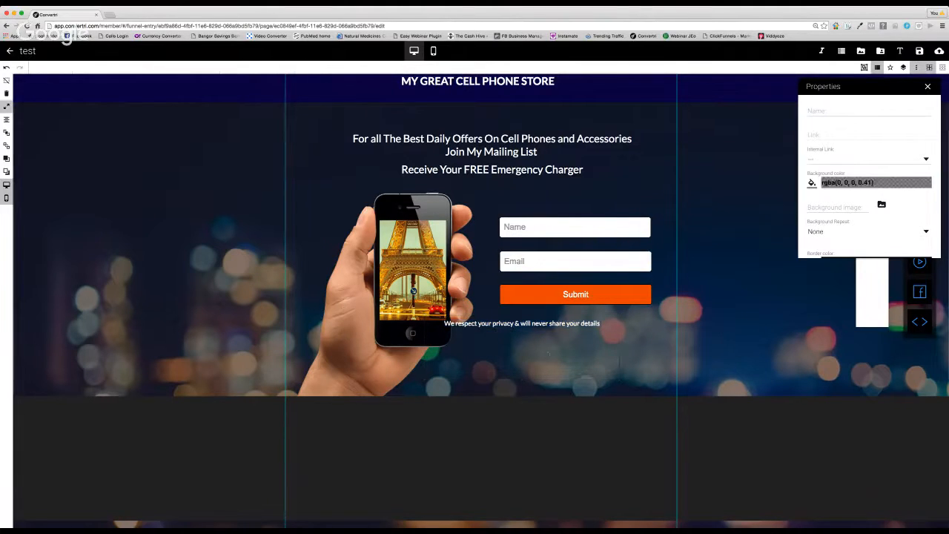
left_click(507, 324)
left_click_drag(522, 378, 567, 335)
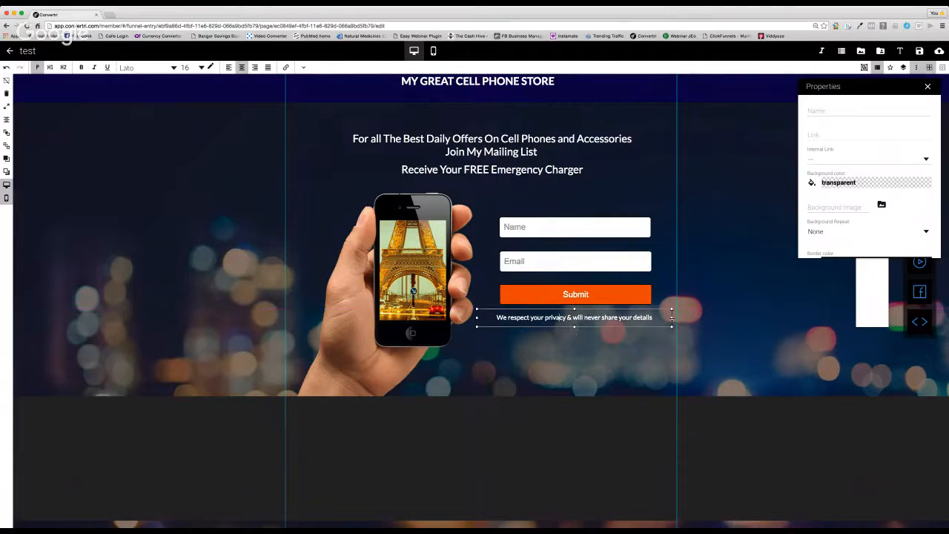
Narrow the privacy text box so its text wraps onto two lines, and nudge the store header slightly down.
left_click_drag(671, 318, 605, 316)
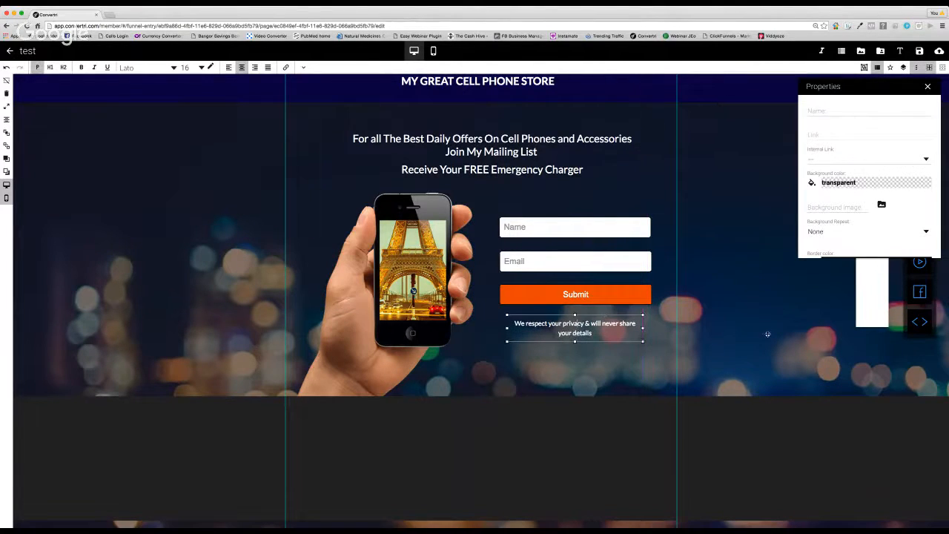
left_click(522, 454)
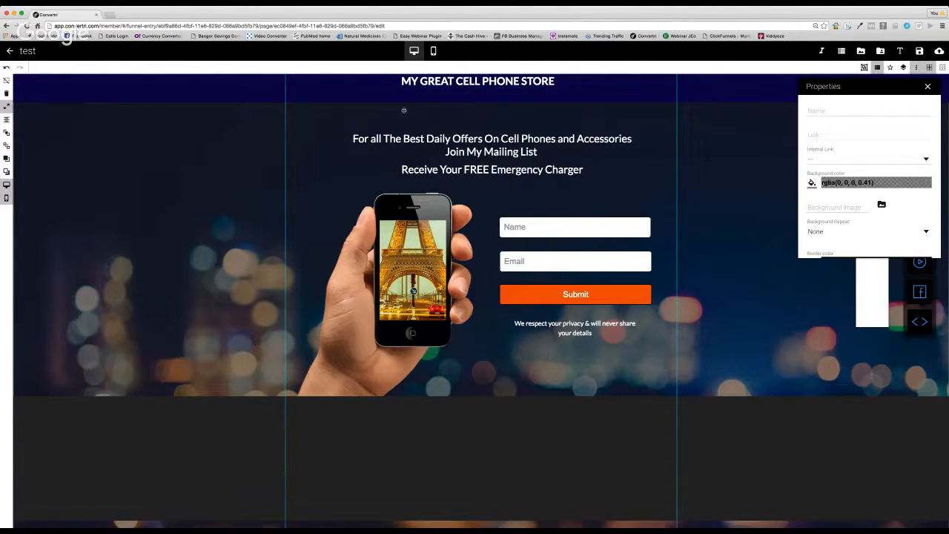
left_click(442, 89)
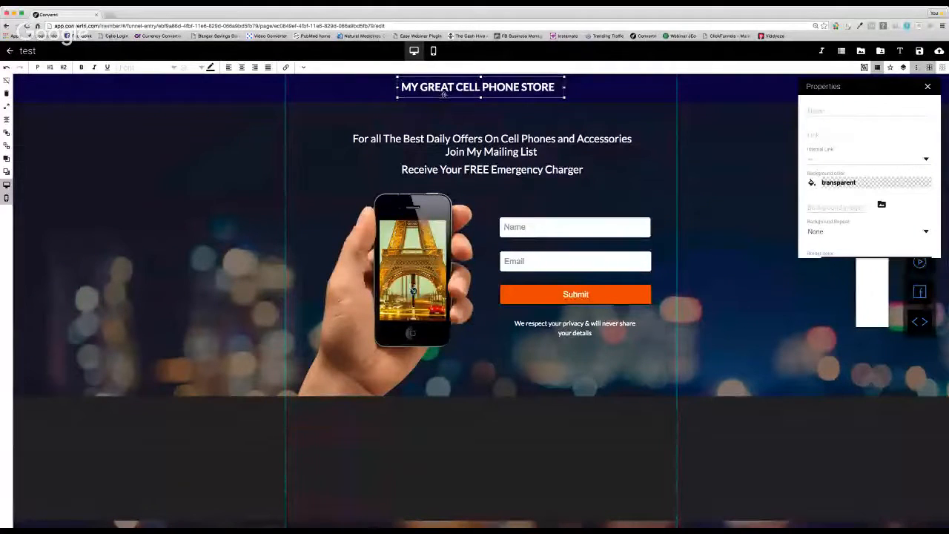
Take the empty dark grey panel below the hand image out of full width and delete it.
left_click(484, 476)
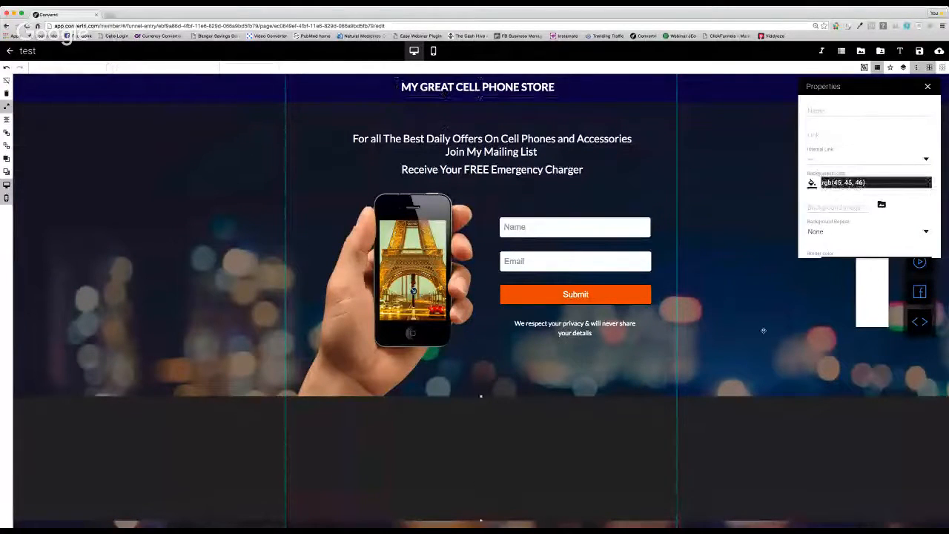
left_click(6, 106)
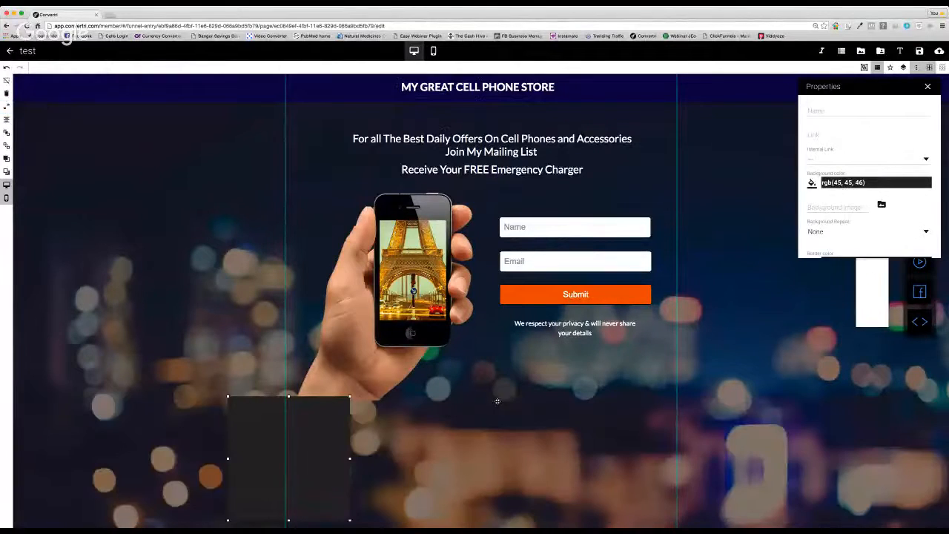
left_click(7, 94)
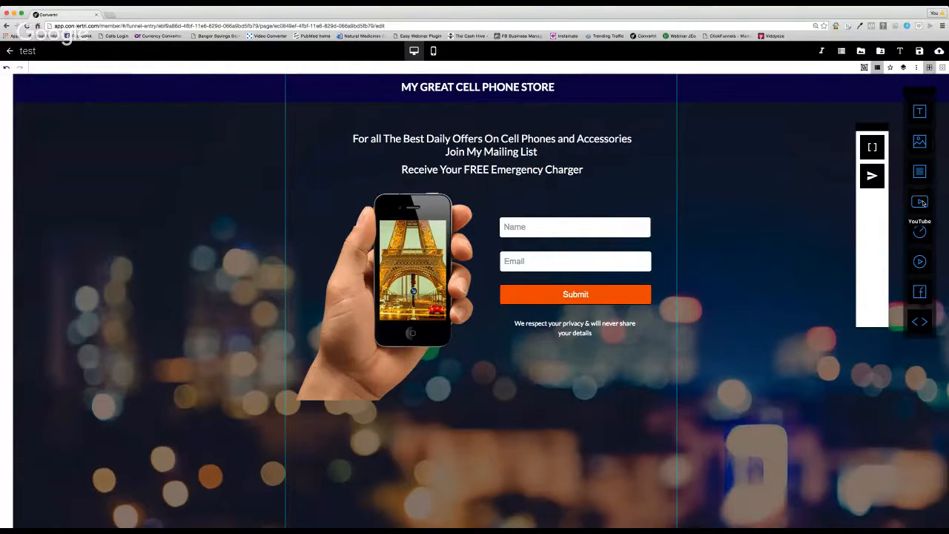
Add a full-width video section directly below the hand image and extend its height downward.
left_click_drag(919, 230, 364, 445)
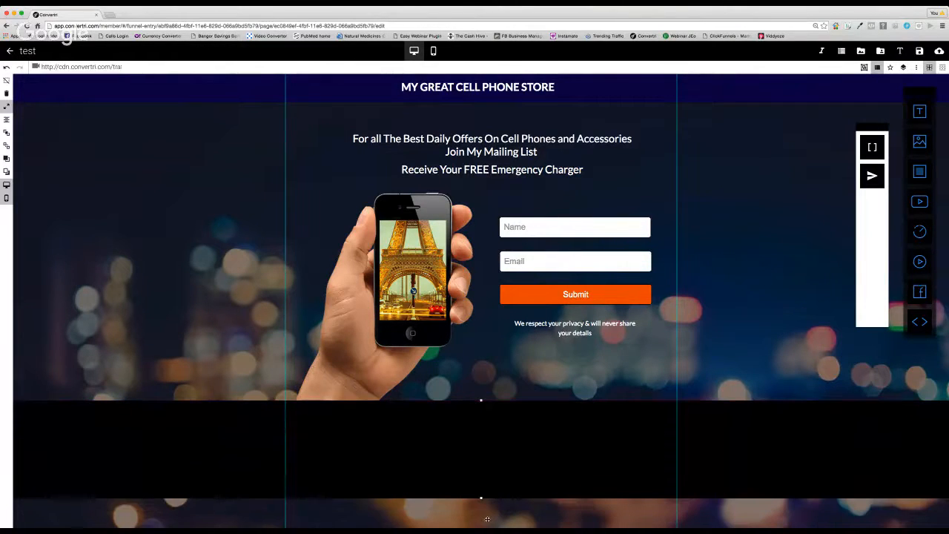
left_click_drag(481, 499, 481, 529)
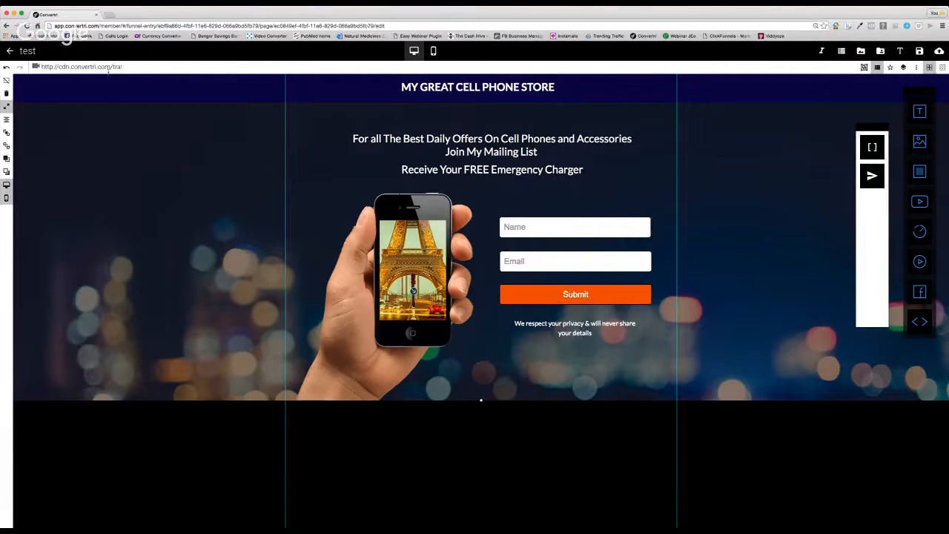
Replace the video section's source URL with the copied s3.amazonaws.com MP4 link.
left_click(40, 66)
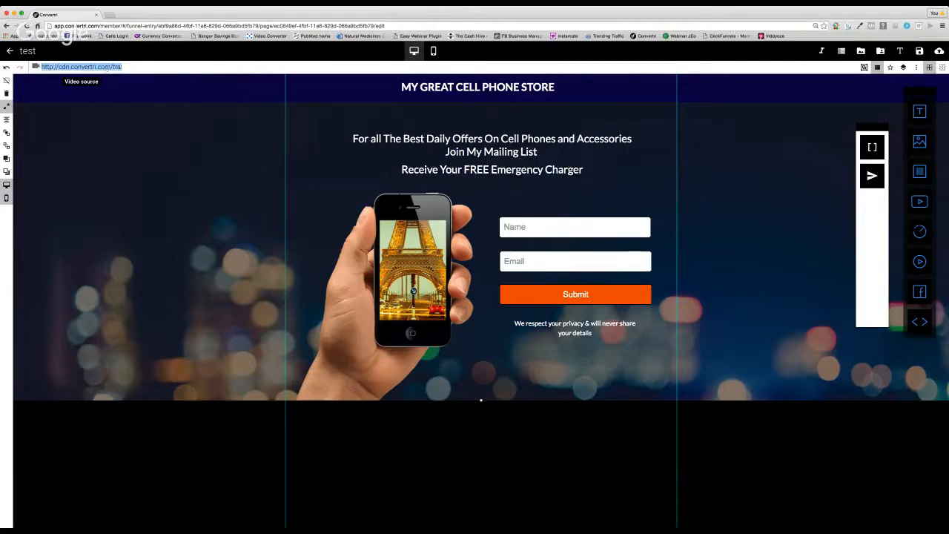
left_click(105, 66)
left_click_drag(42, 66, 186, 76)
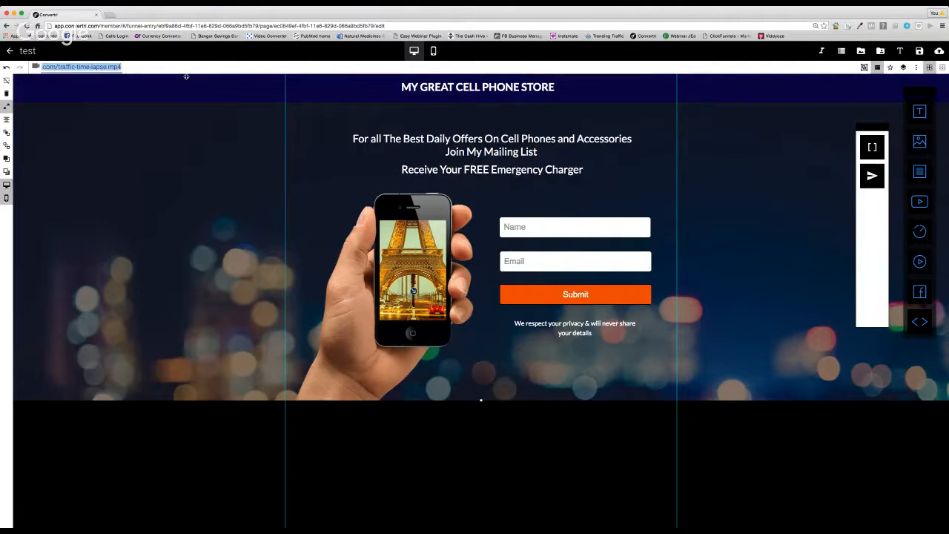
key("BackSpace")
key("super+v")
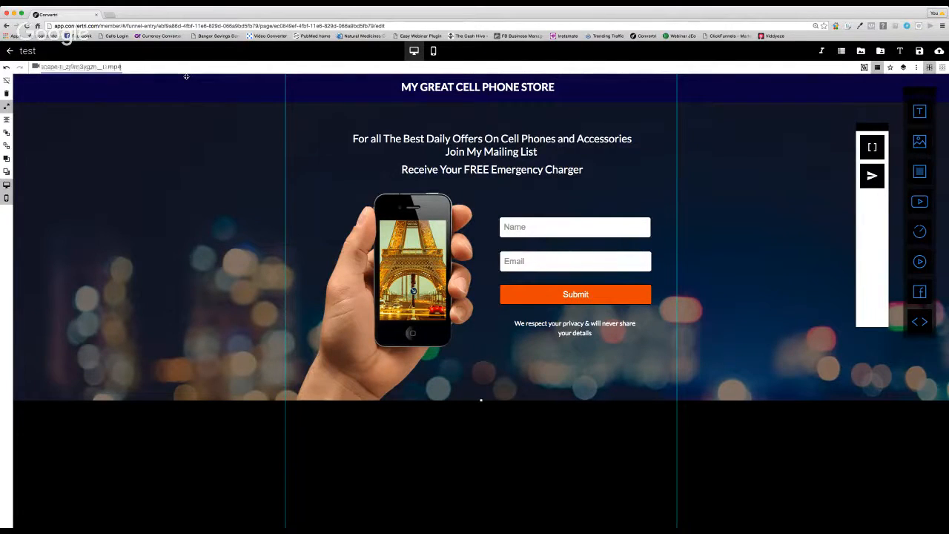
left_click(195, 124)
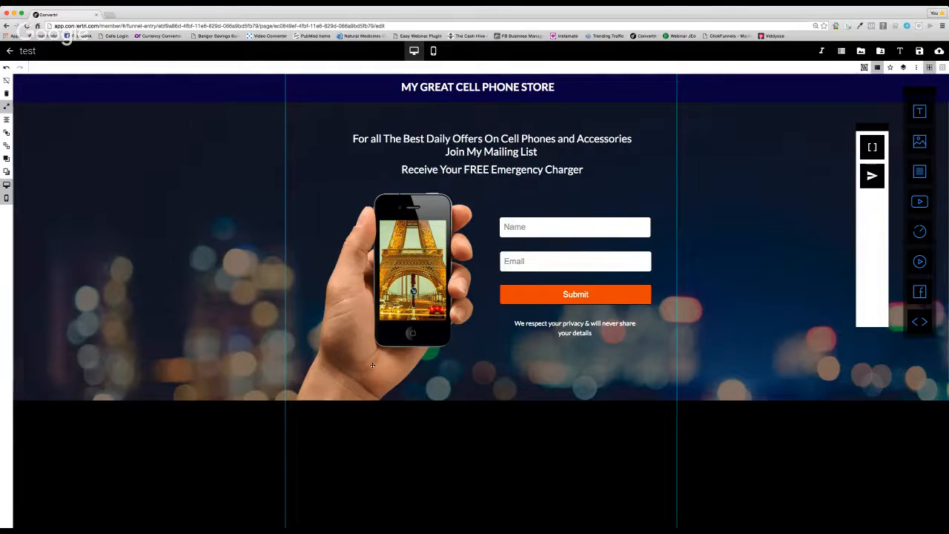
left_click(370, 442)
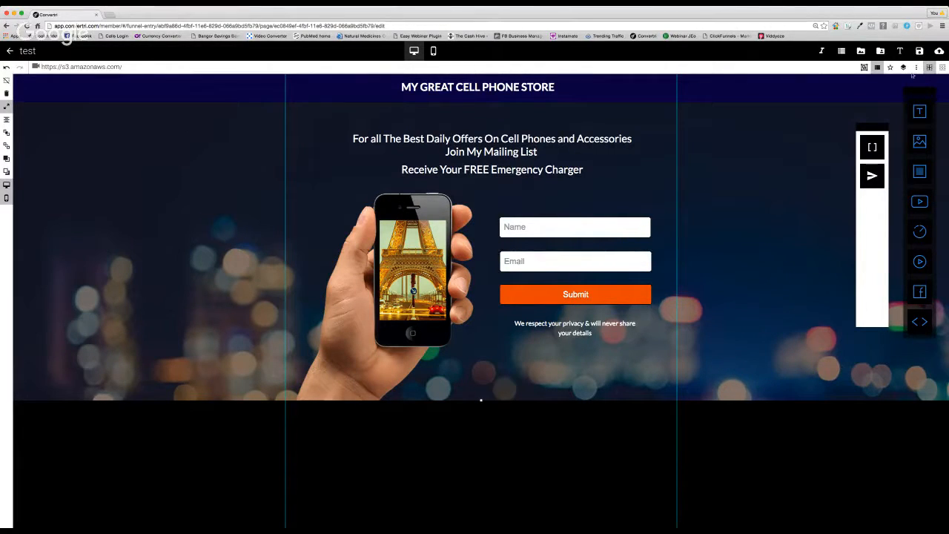
Save the page and try to publish it under the path "test".
left_click(920, 50)
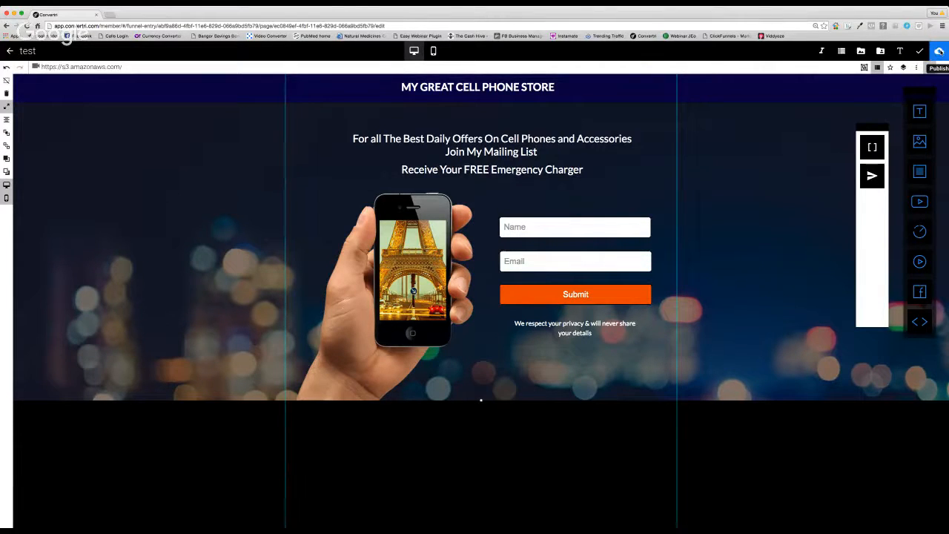
left_click(939, 51)
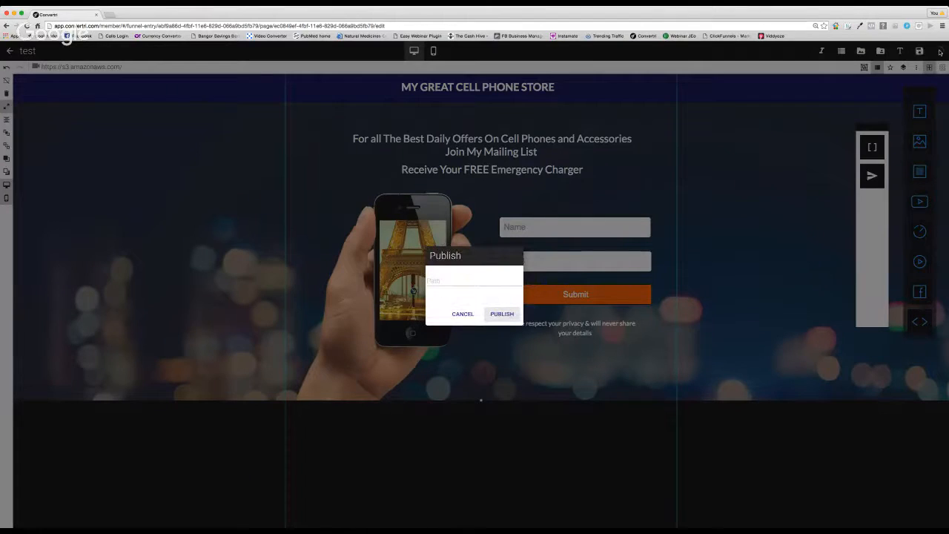
left_click(449, 278)
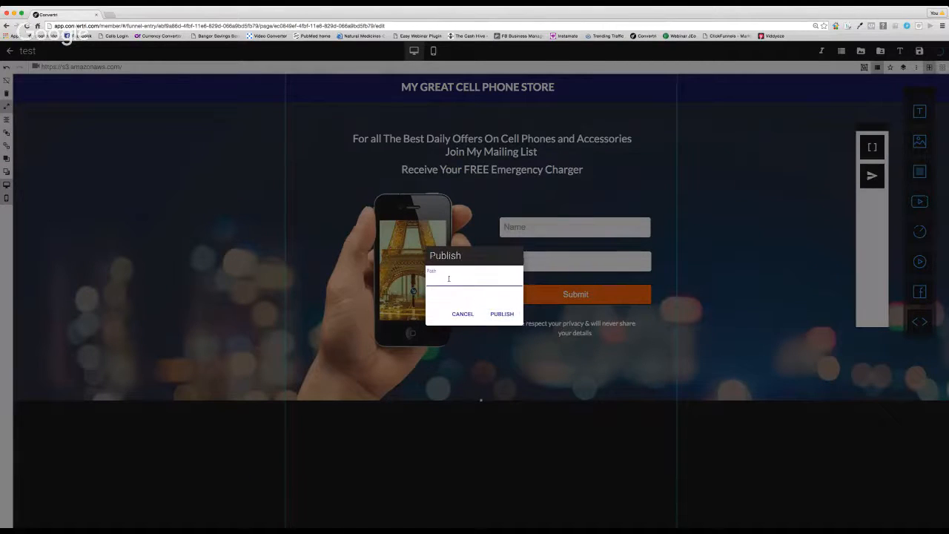
left_click(502, 314)
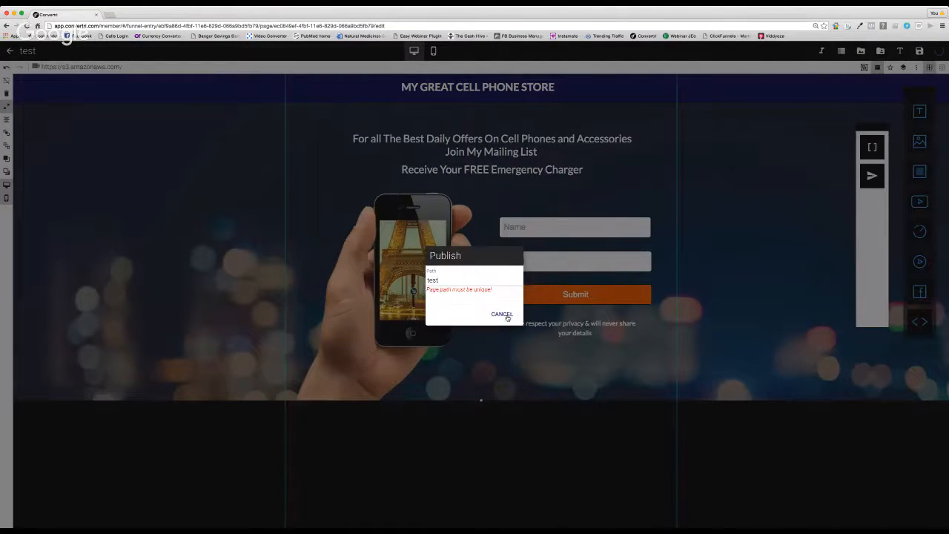
Change the publish path to "testtest" and publish the page.
left_click(455, 282)
type("test")
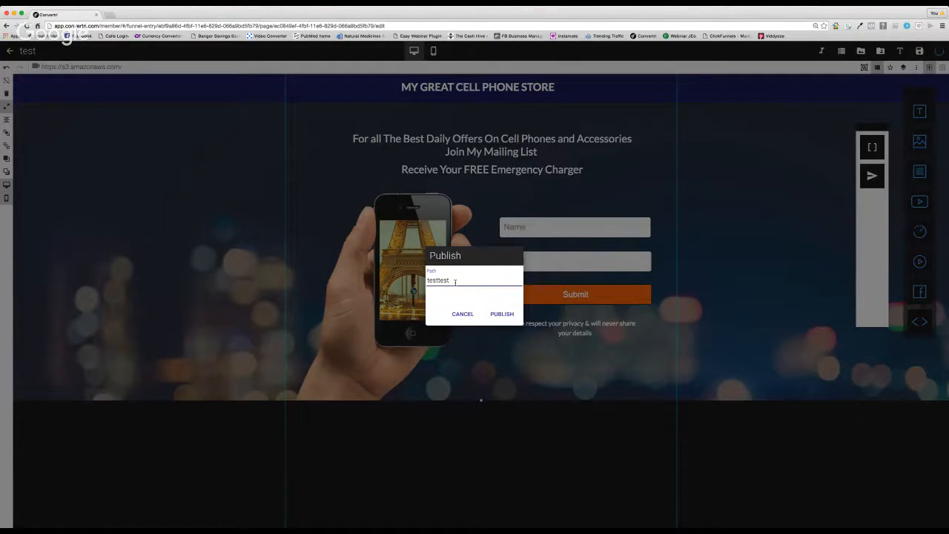
left_click(498, 313)
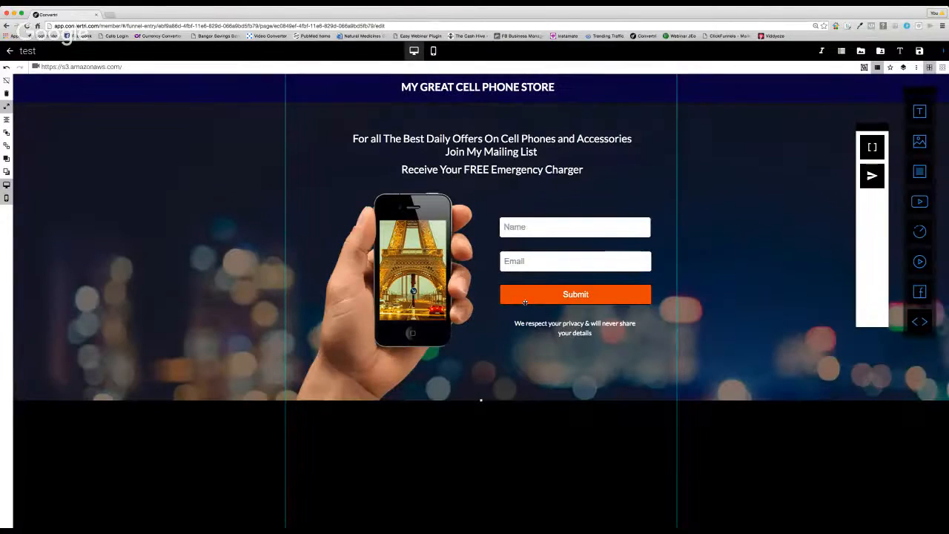
View the published page to check the video section, and return to the editor.
left_click(803, 52)
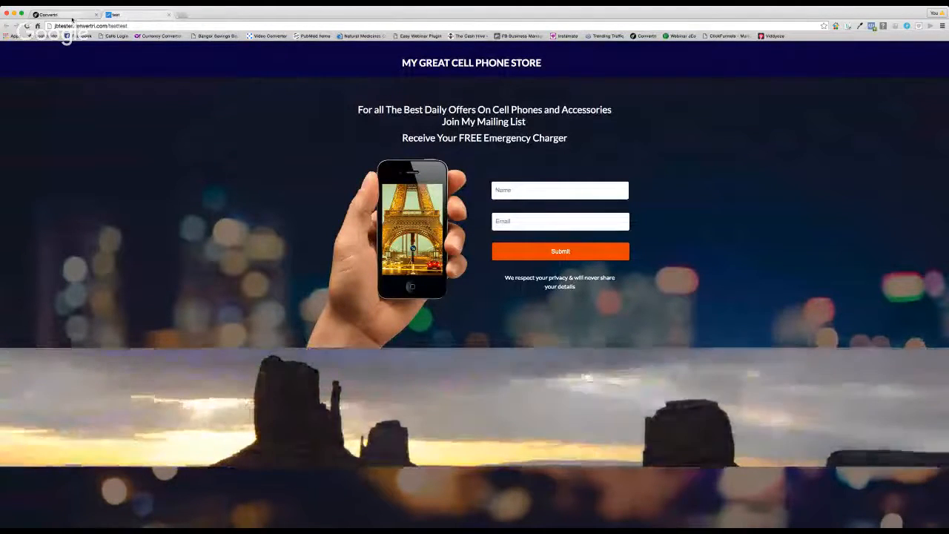
left_click(74, 17)
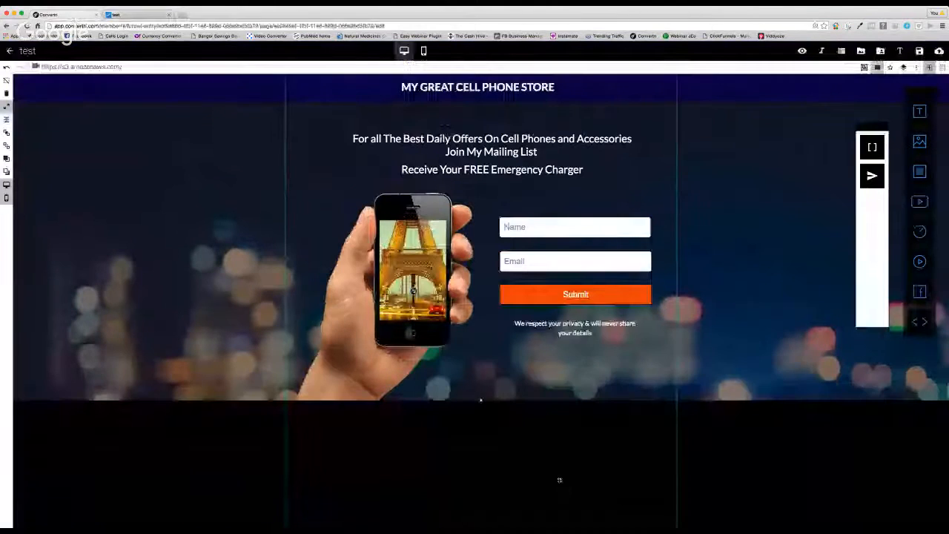
Stretch the video section's lower edge further down to make it considerably taller.
scroll(475, 297, "down", 5)
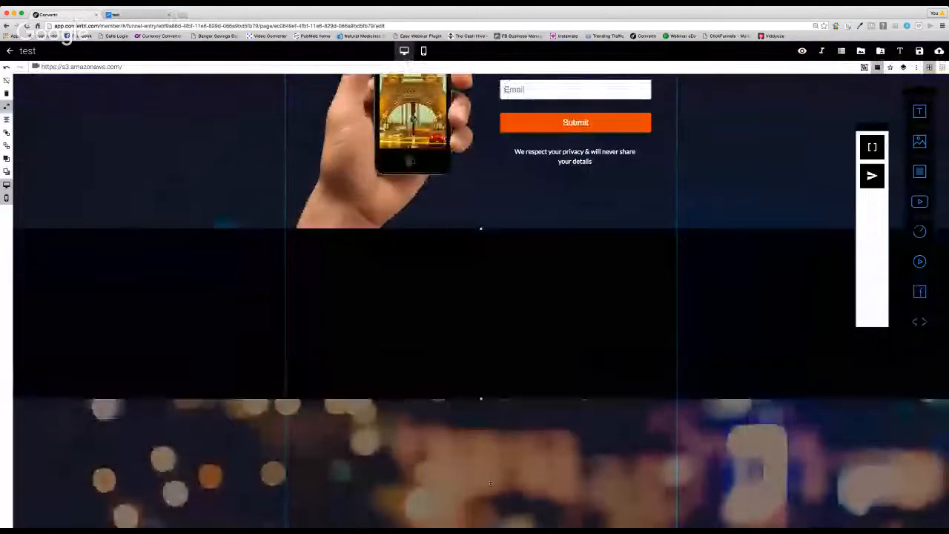
scroll(513, 303, "down", 3)
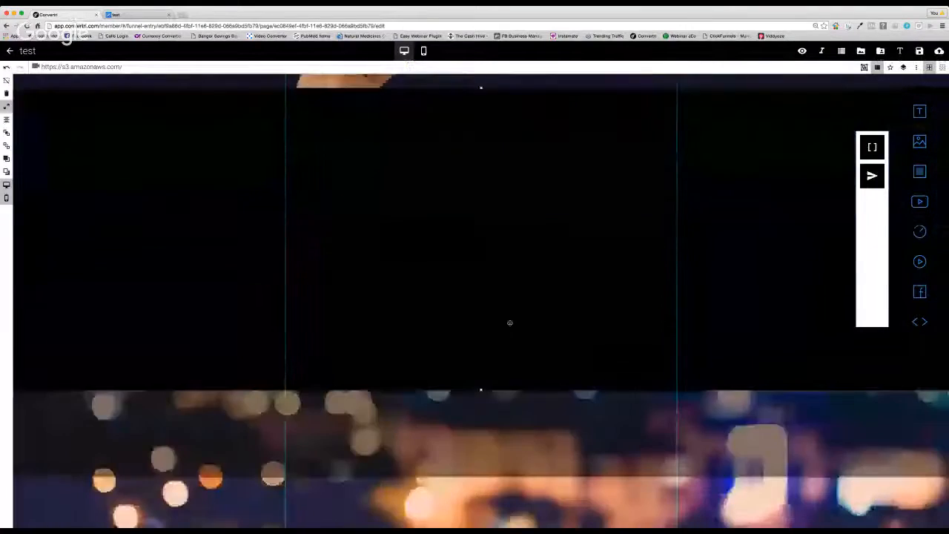
scroll(484, 375, "up", 5)
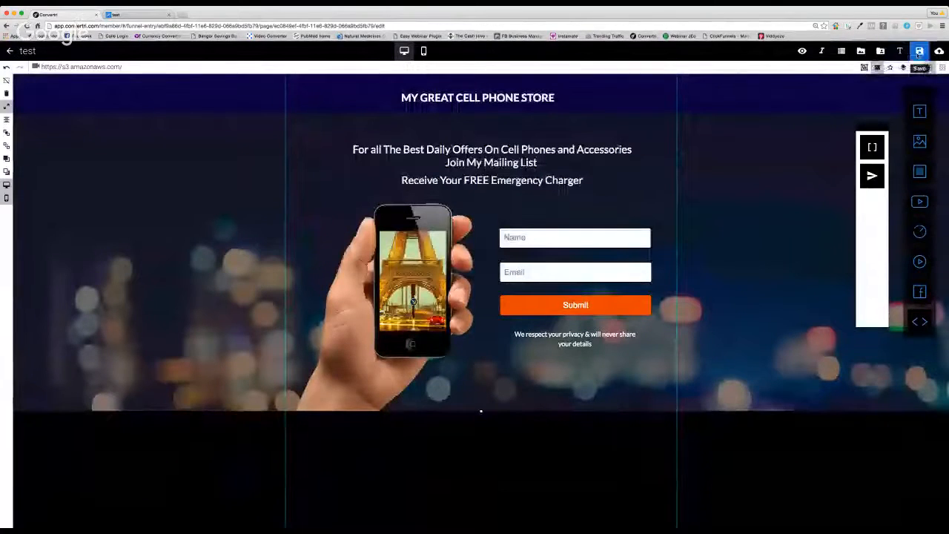
Save the page and republish it under the path "testtest".
left_click(920, 51)
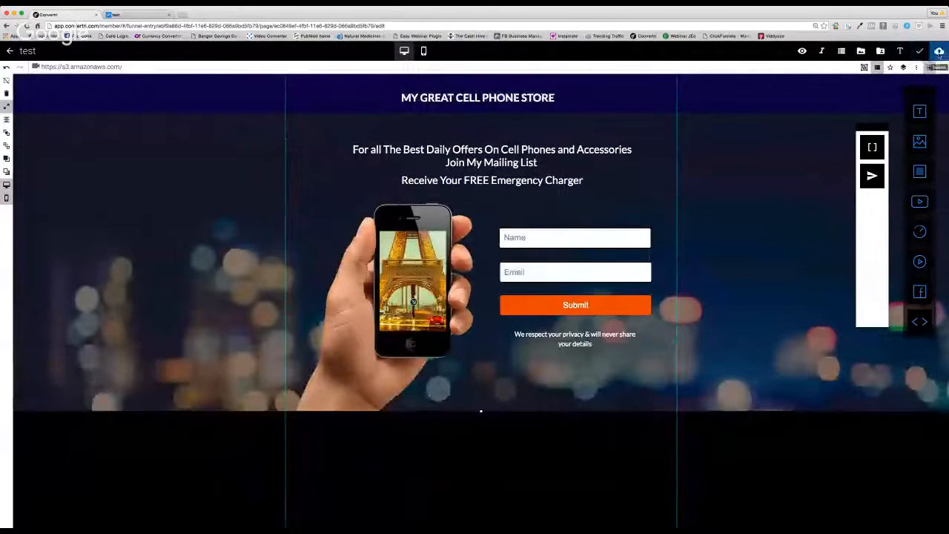
left_click(939, 50)
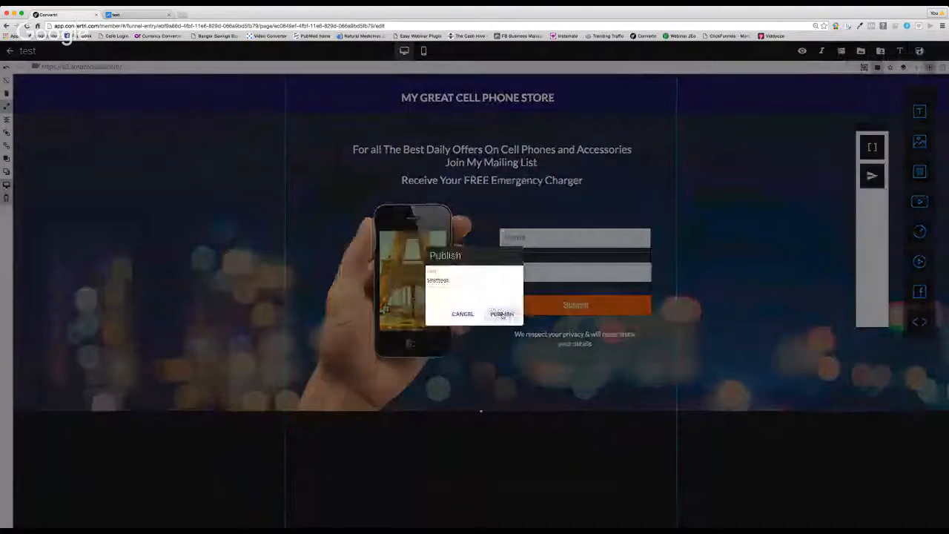
left_click(502, 313)
View the republished page, check the full height of the video section, and close the preview tabs.
left_click(802, 52)
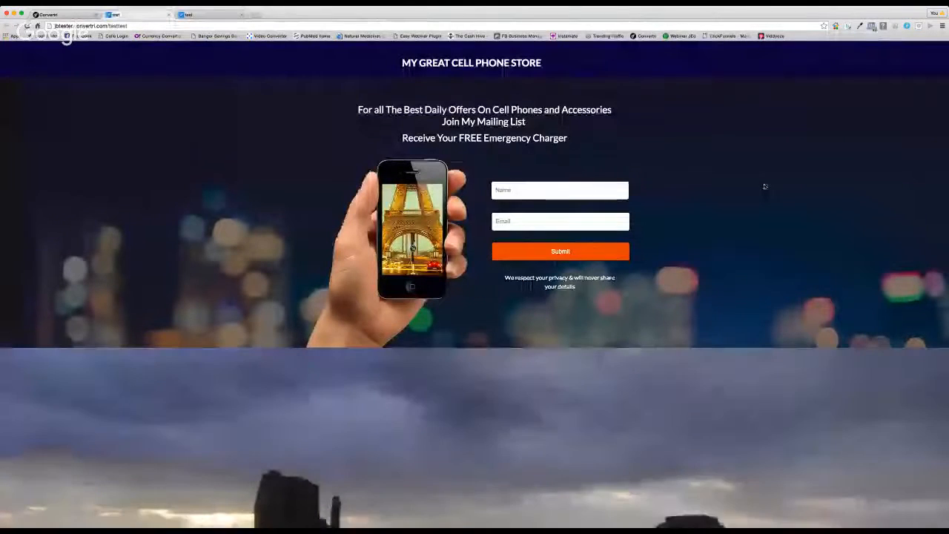
scroll(764, 187, "down", 5)
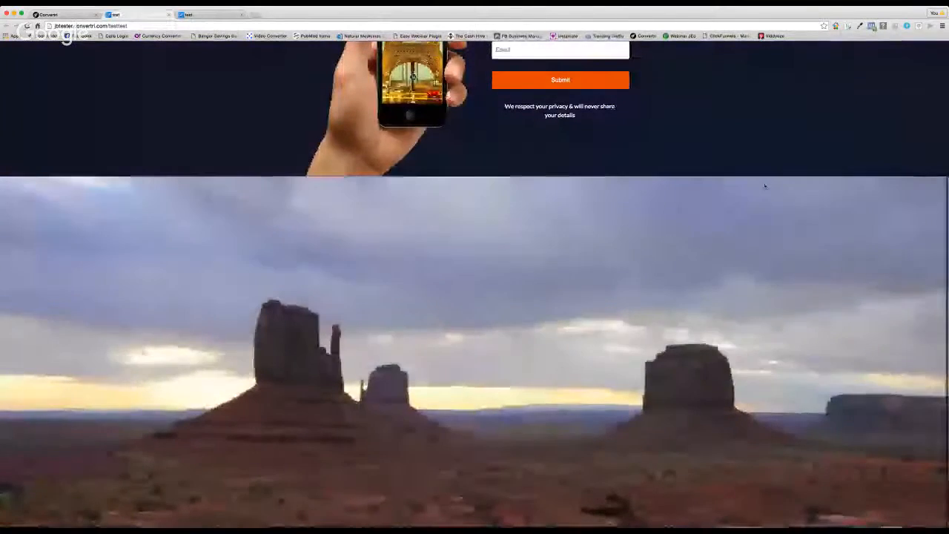
scroll(764, 186, "up", 5)
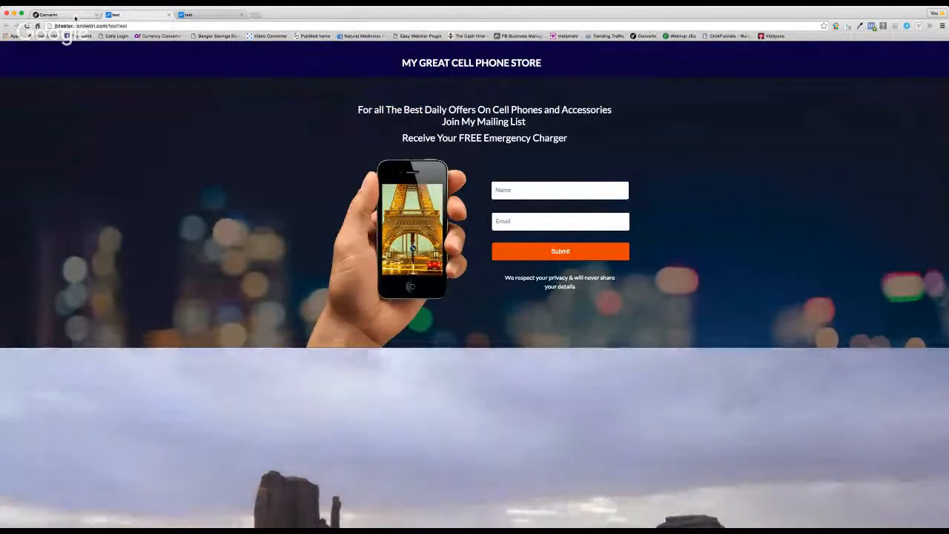
left_click(170, 15)
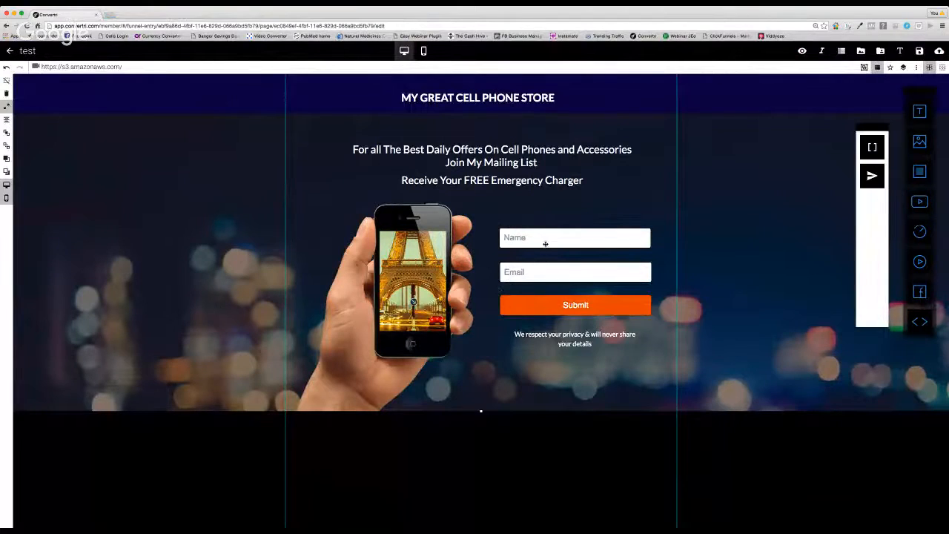
Move the Name and Email fields over the phone's original spot and the hand image down below the form.
left_click_drag(552, 234, 435, 245)
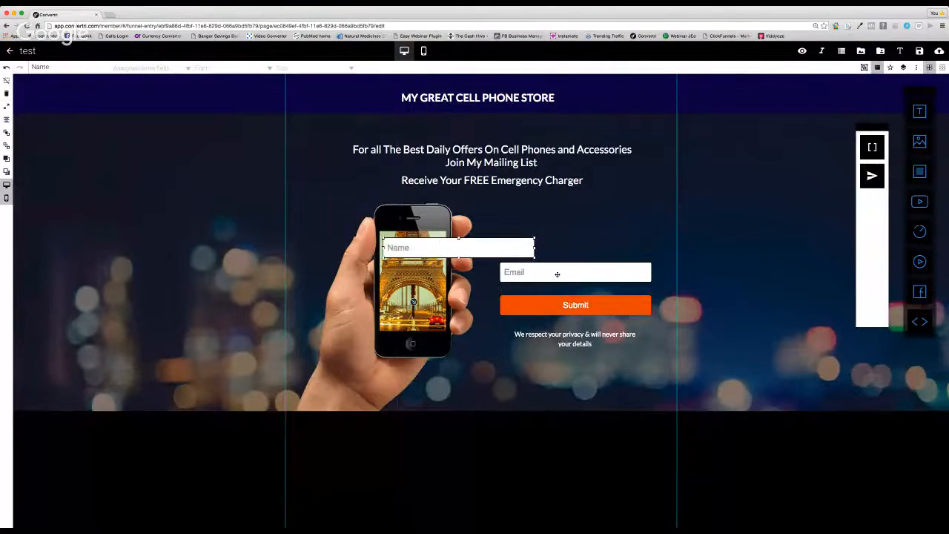
left_click_drag(557, 274, 480, 307)
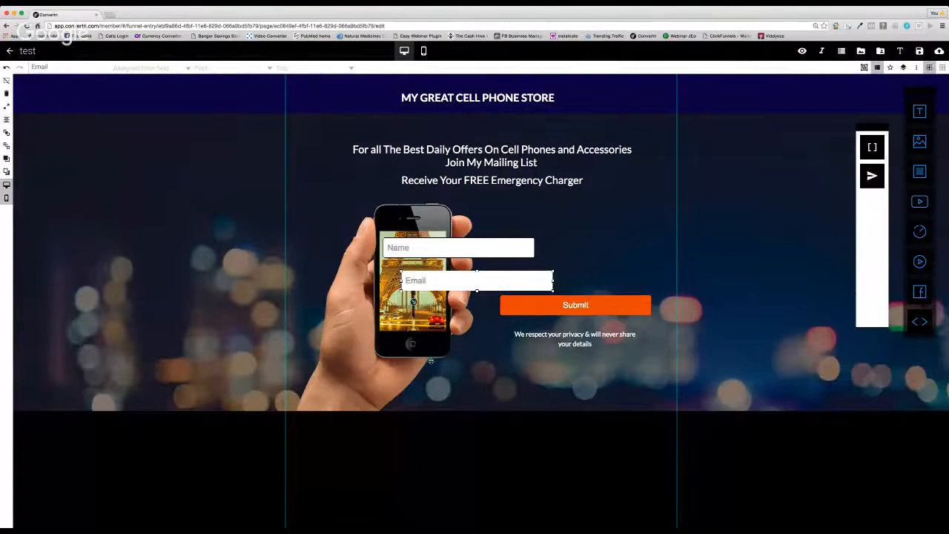
left_click_drag(423, 358, 507, 460)
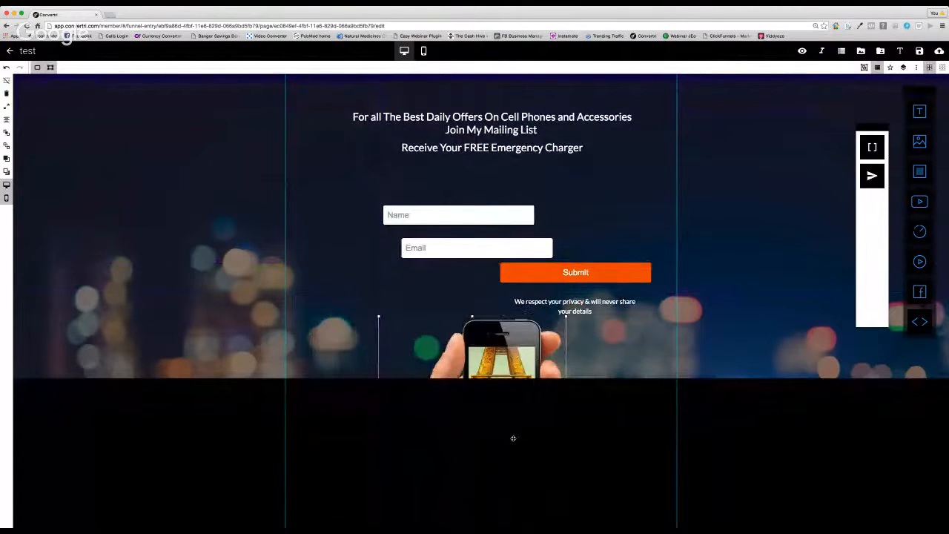